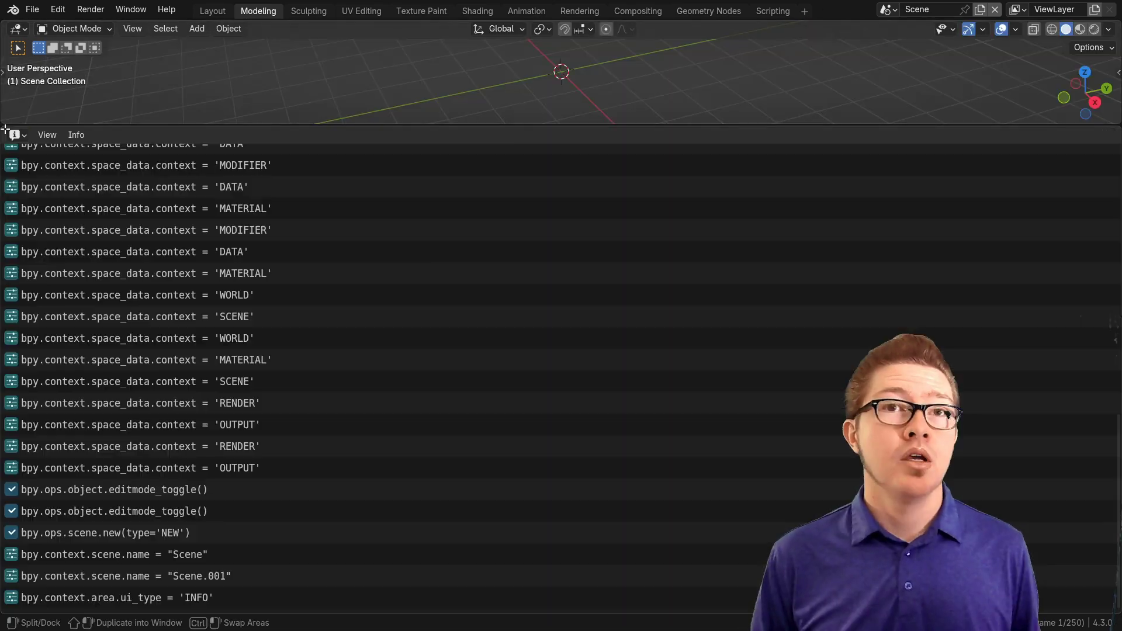
# Step: Change the area under the 3D viewport to a Timeline and shrink the Info log beneath it
pyautogui.click(17, 134)
pyautogui.click(207, 189)
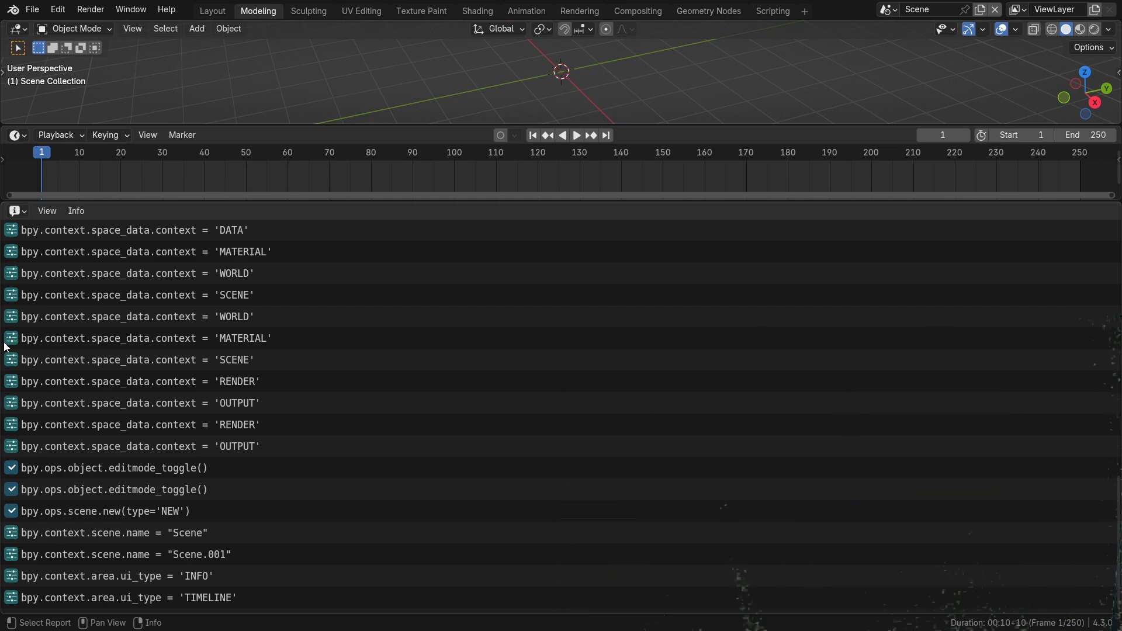
pyautogui.moveTo(848, 203); pyautogui.dragTo(757, 465)
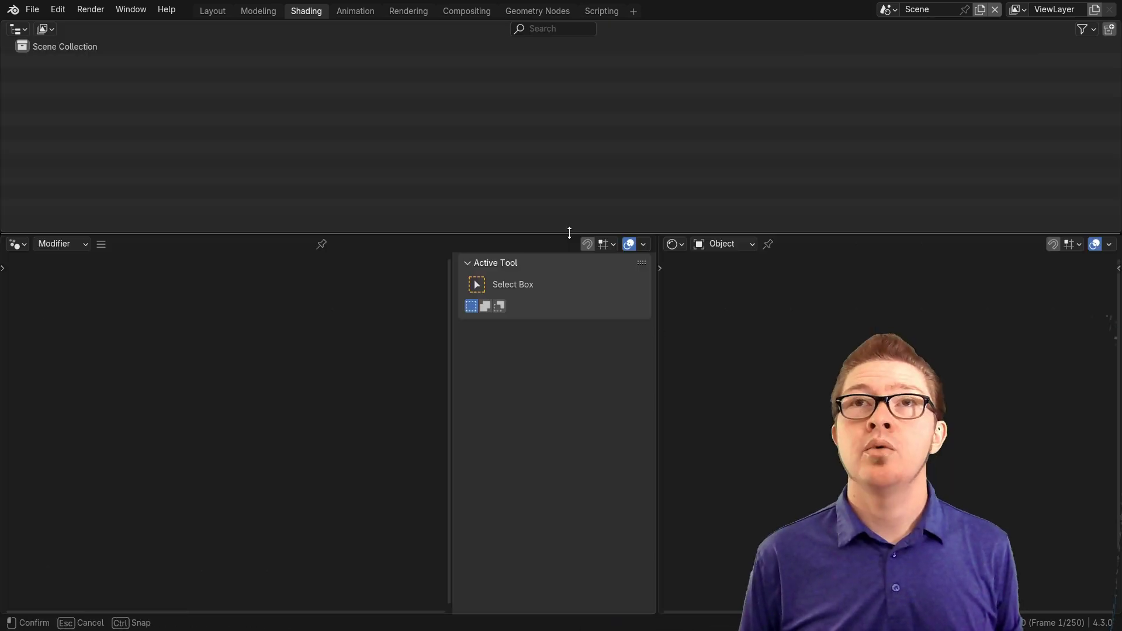
# Step: Change the editor type of the Shading workspace's Outliner area and raise the border above the node editors
pyautogui.click(18, 29)
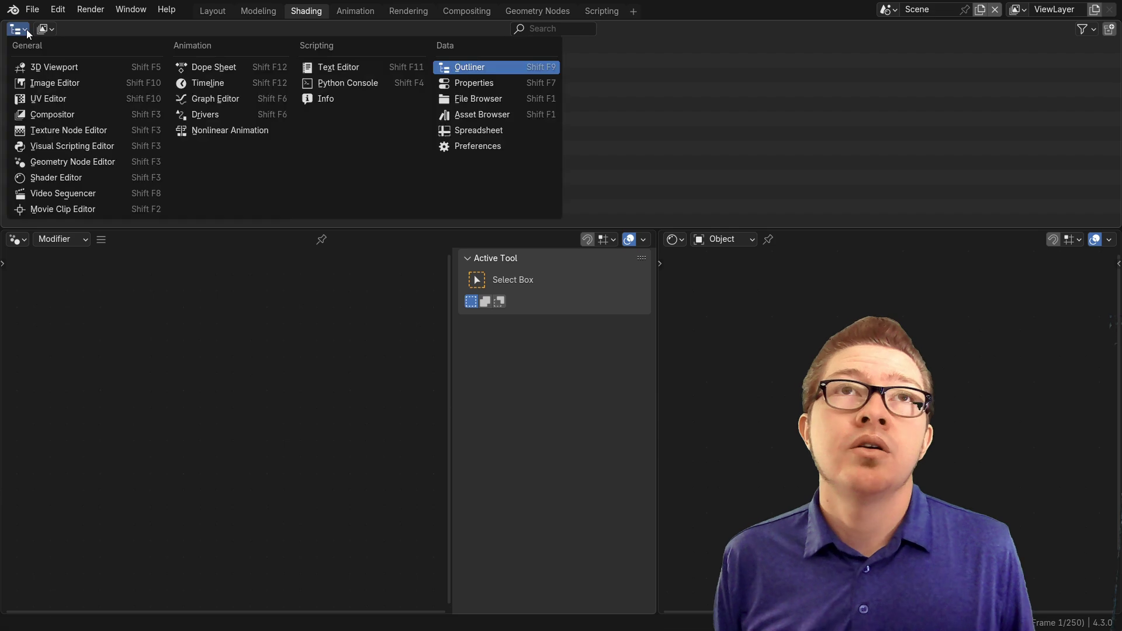
pyautogui.click(351, 95)
pyautogui.moveTo(962, 242); pyautogui.dragTo(962, 209)
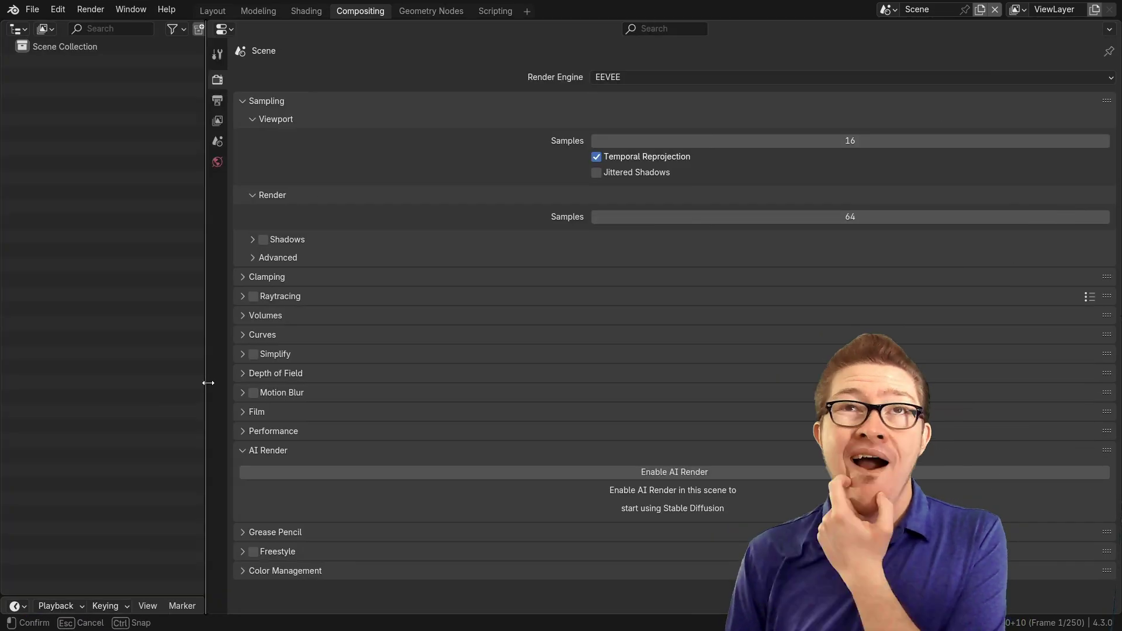
# Step: Change the Compositing workspace's Timeline strip to a Properties editor, and rename the Modeling workspace to View
pyautogui.click(18, 606)
pyautogui.rightClick(258, 10)
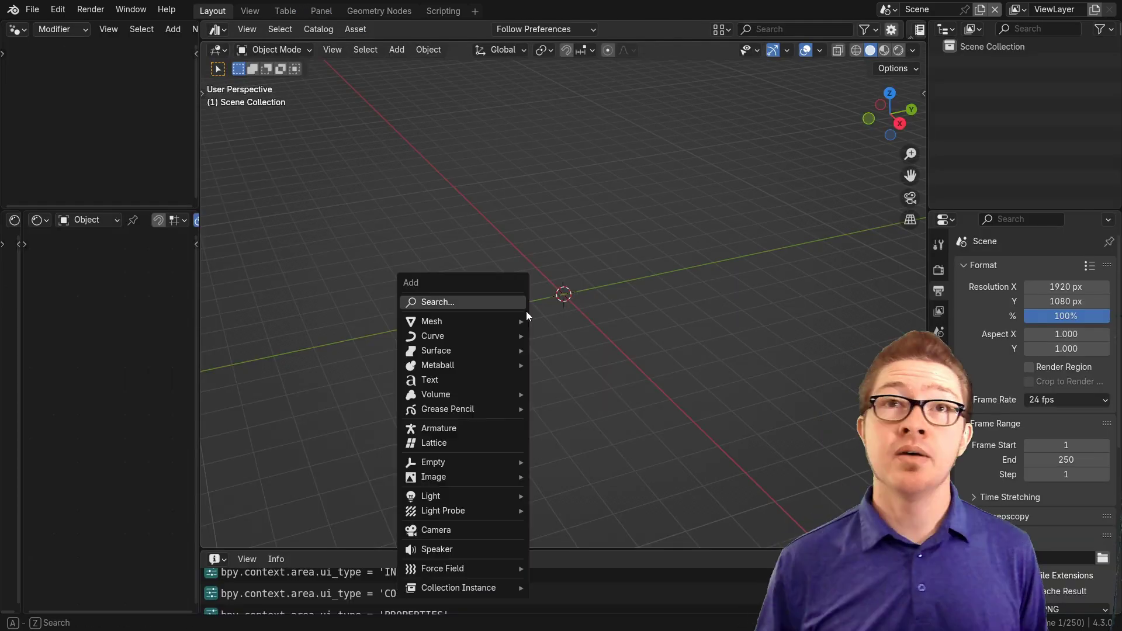
# Step: Add a cube mesh to the scene, and open the editor choices for the lowest area of the View workspace
pyautogui.click(456, 321)
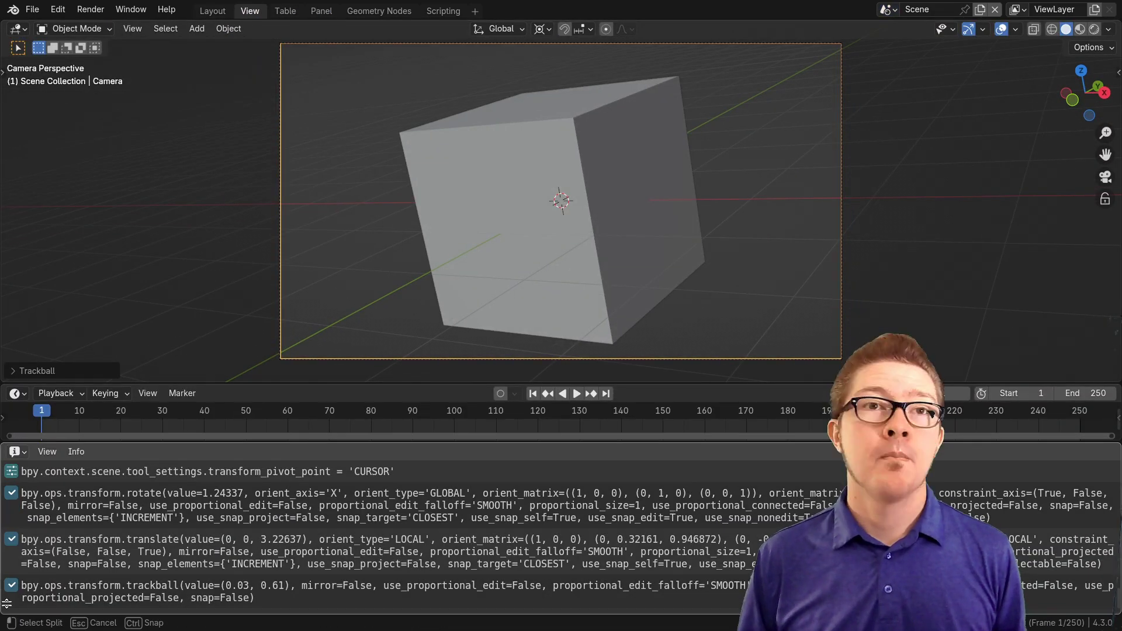
pyautogui.click(16, 569)
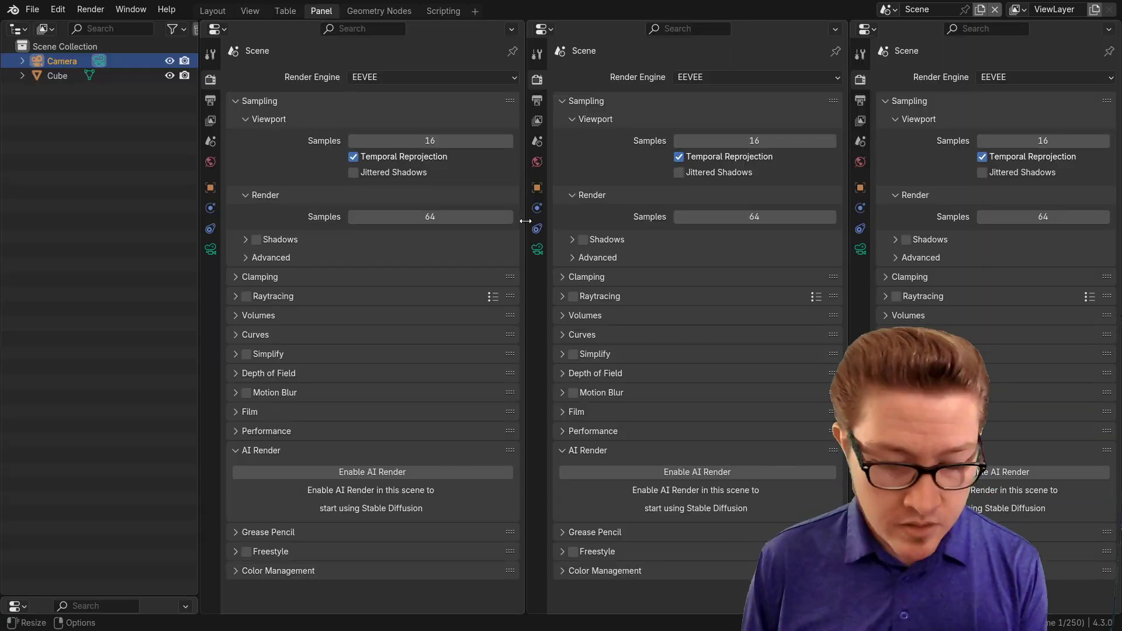
# Step: Arrange the Panel workspace's stacked Properties editors, resizing the Scene and World pair and enlarging the modifier editor below object data
pyautogui.click(210, 210)
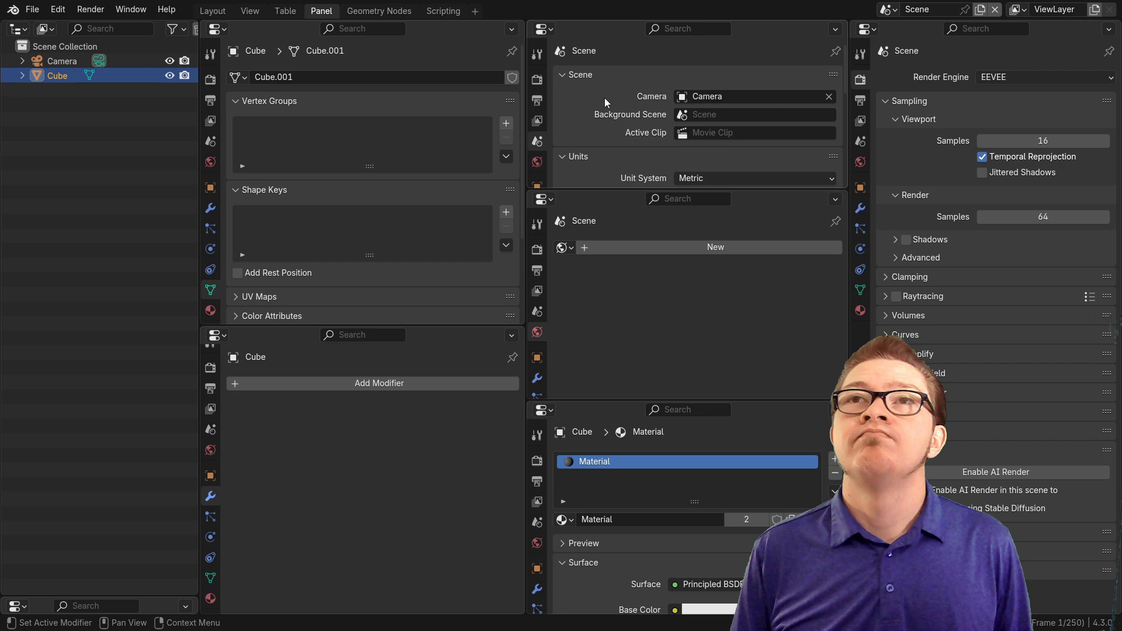
pyautogui.moveTo(811, 198); pyautogui.dragTo(811, 160)
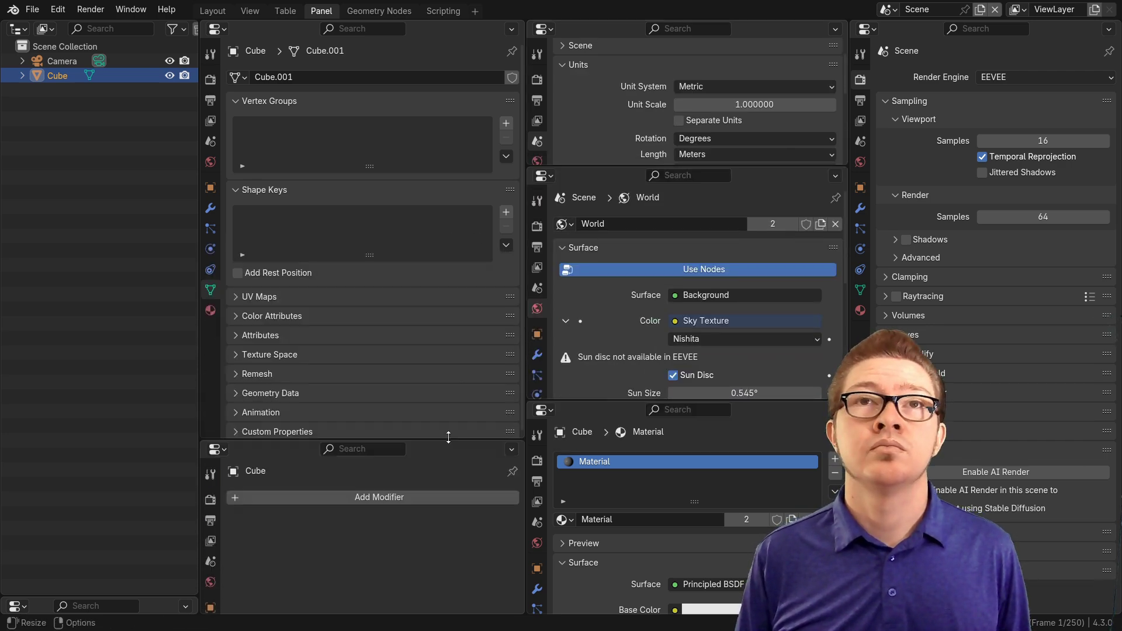
pyautogui.moveTo(449, 438); pyautogui.dragTo(448, 261)
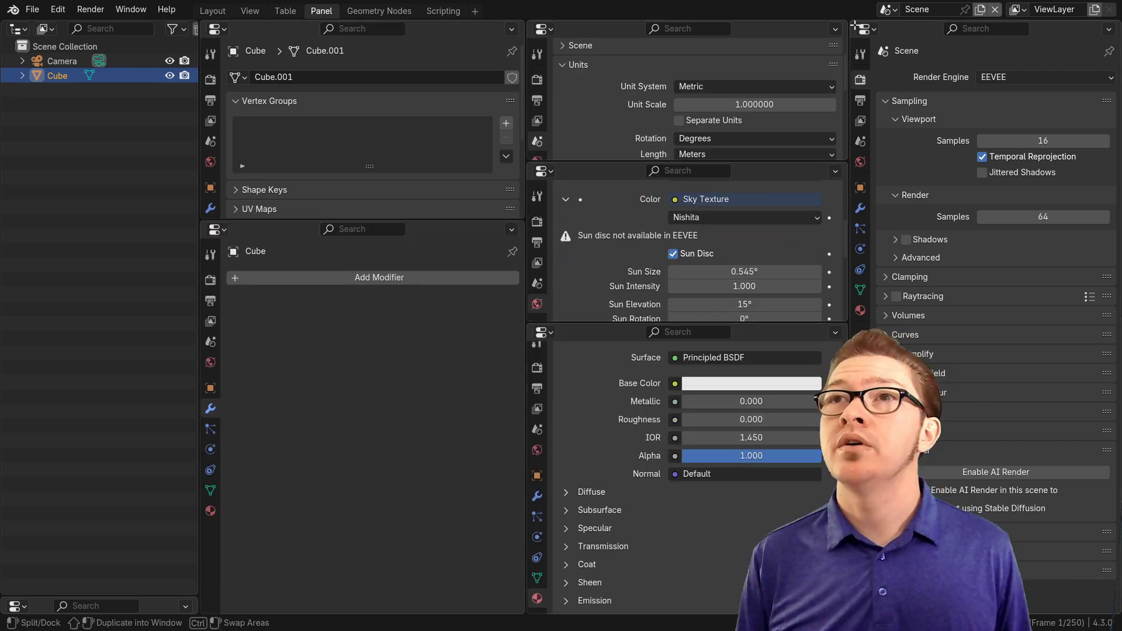
# Step: Split the Render Properties editor horizontally so Output Properties sit below it, and check the render sampling settings
pyautogui.moveTo(854, 26); pyautogui.dragTo(854, 303)
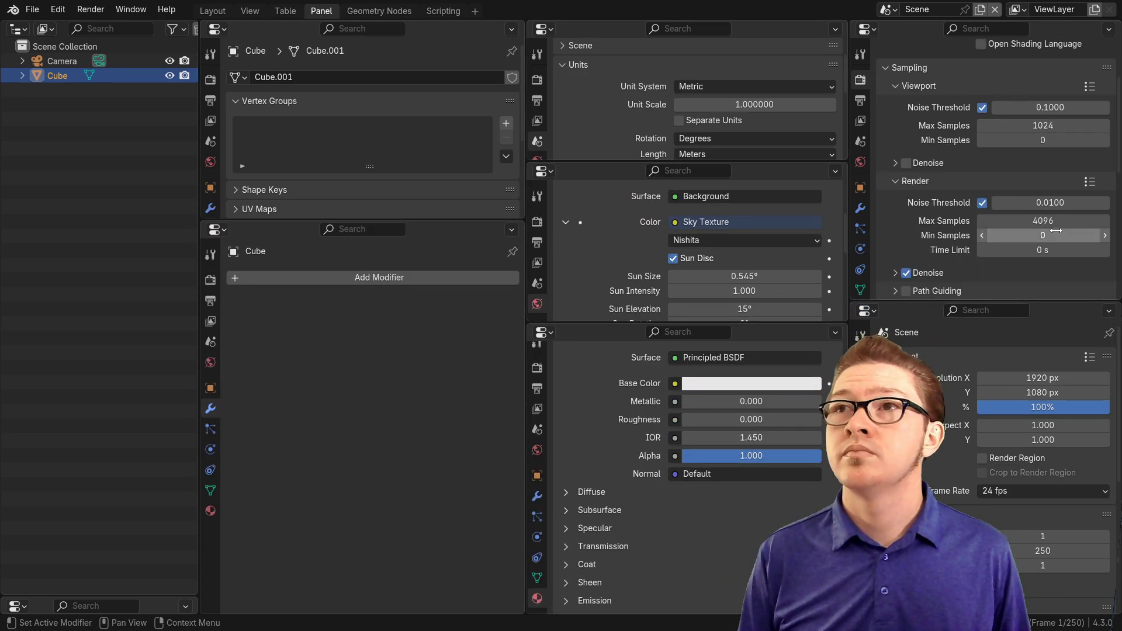
pyautogui.scroll(5, 1055, 231)
pyautogui.scroll(-5, 1056, 230)
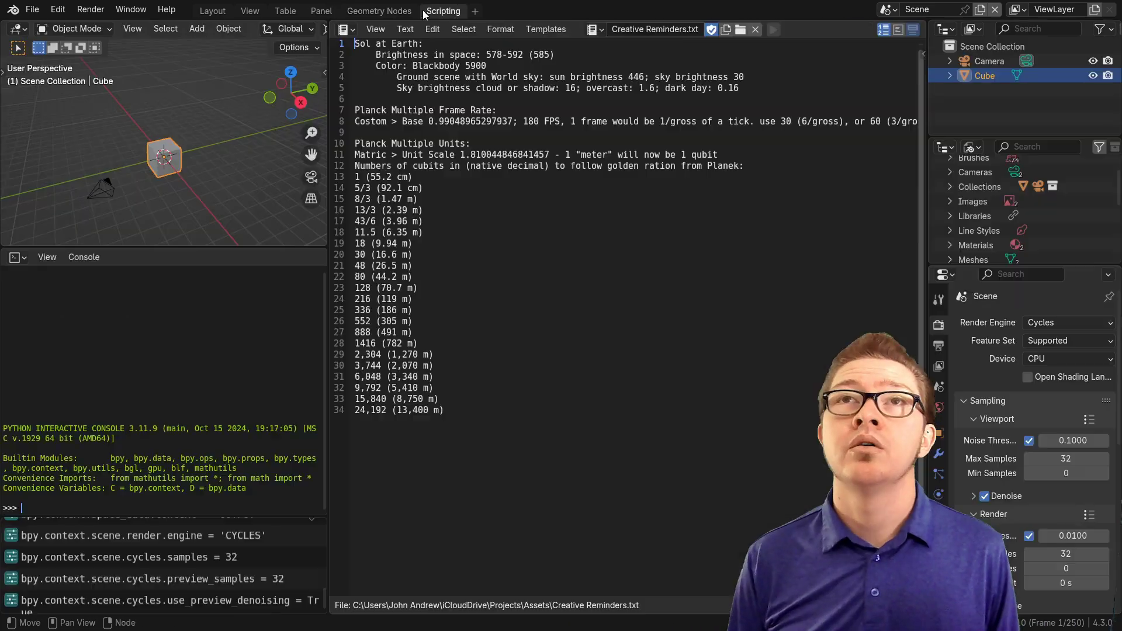
# Step: Adjust the border between the Compositor and World shader editors in the Geometry Nodes workspace, and rename the workspace Left Wall
pyautogui.click(412, 10)
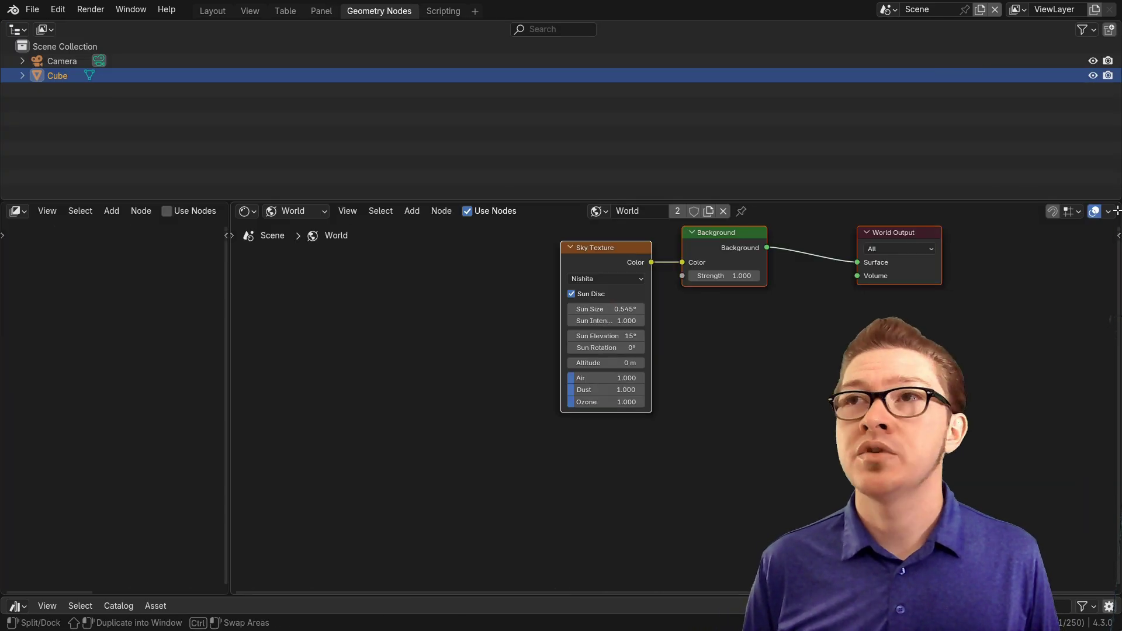
pyautogui.click(17, 210)
pyautogui.click(87, 232)
pyautogui.moveTo(572, 290); pyautogui.dragTo(520, 291)
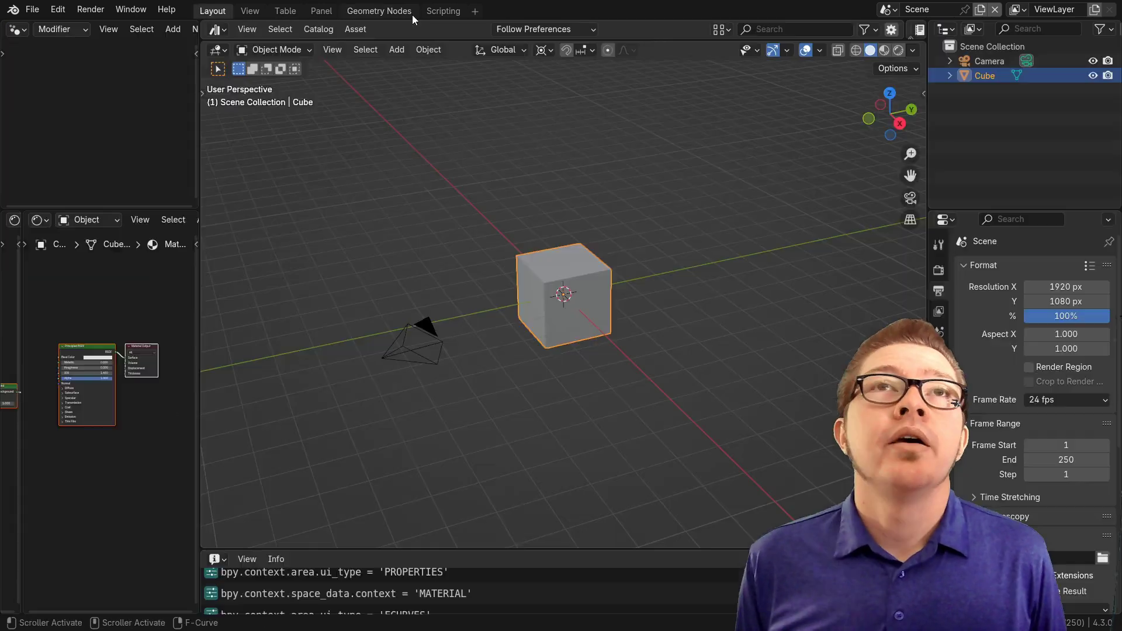
pyautogui.doubleClick(380, 10)
pyautogui.write('Left Wall')
# Step: Split a Dope Sheet off beside the Graph Editor in the Left Wall workspace and adjust the borders of the node editors
pyautogui.moveTo(3, 21); pyautogui.dragTo(195, 275)
pyautogui.hotkey('ctrl', 'Tab')
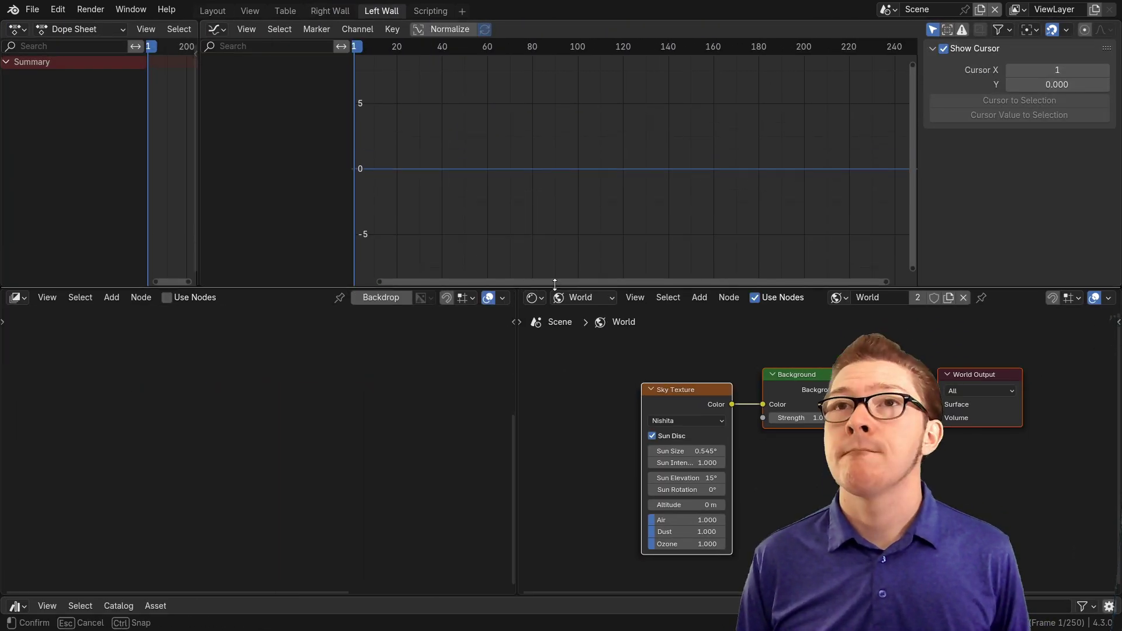
pyautogui.moveTo(555, 295); pyautogui.dragTo(556, 241)
pyautogui.moveTo(513, 409); pyautogui.dragTo(426, 350)
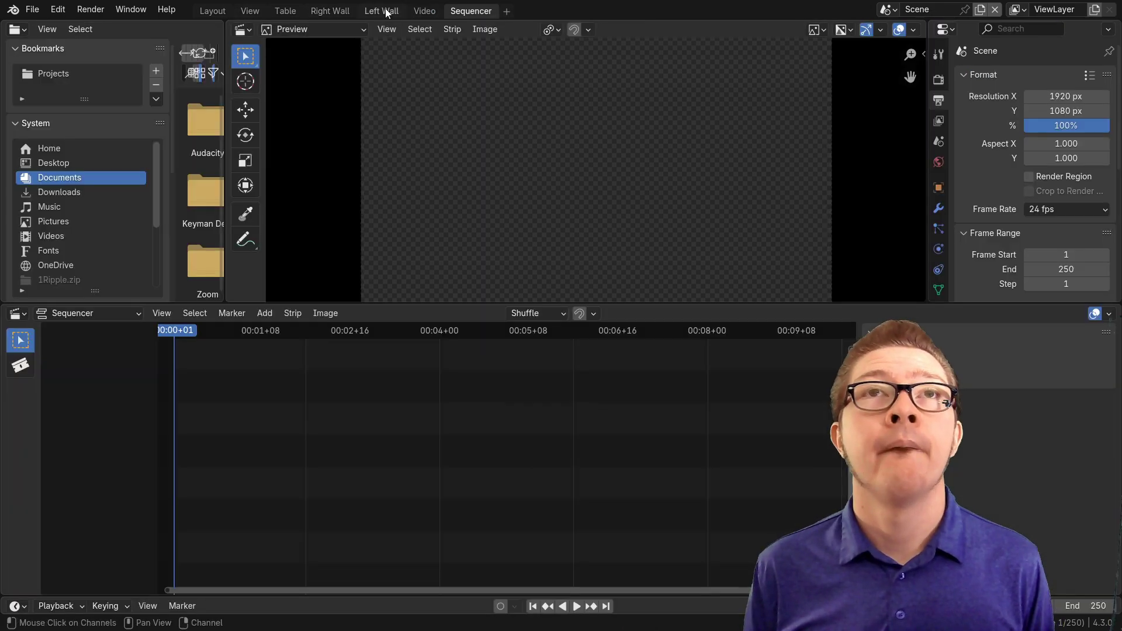
# Step: Review the Left Wall, Video and Table workspaces
pyautogui.click(383, 11)
pyautogui.click(425, 11)
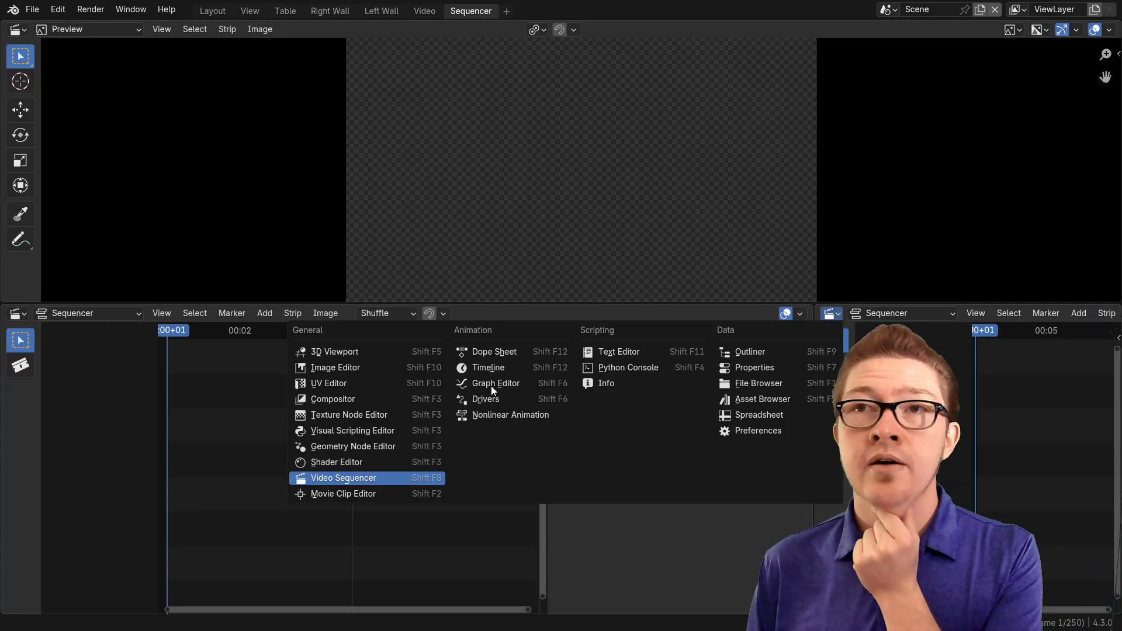
pyautogui.click(286, 11)
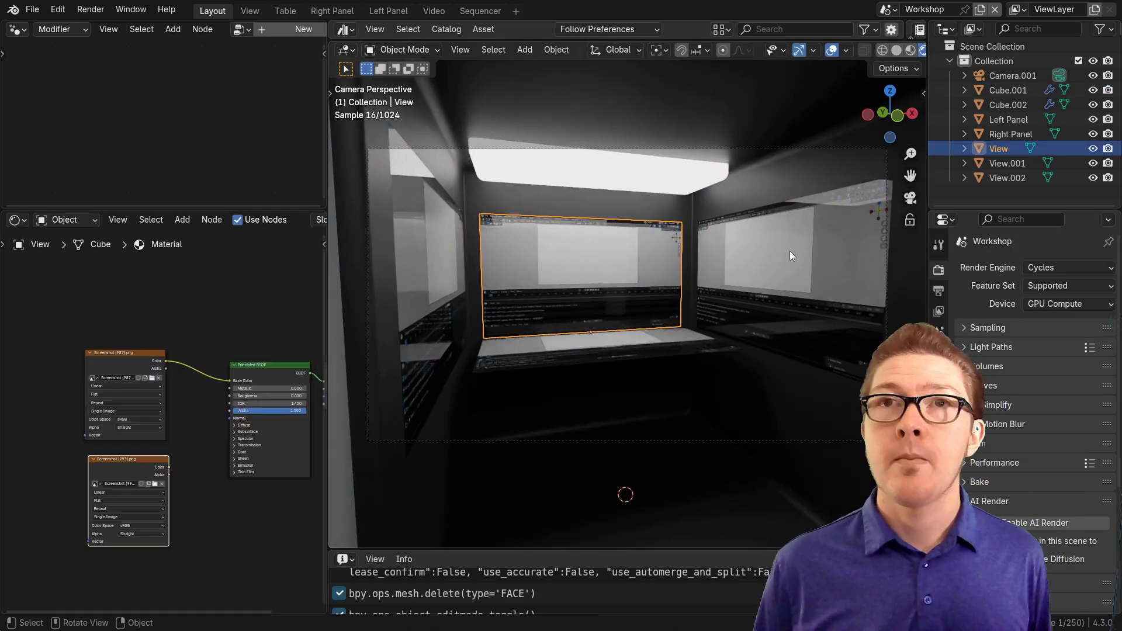
pyautogui.moveTo(188, 303); pyautogui.dragTo(107, 517)
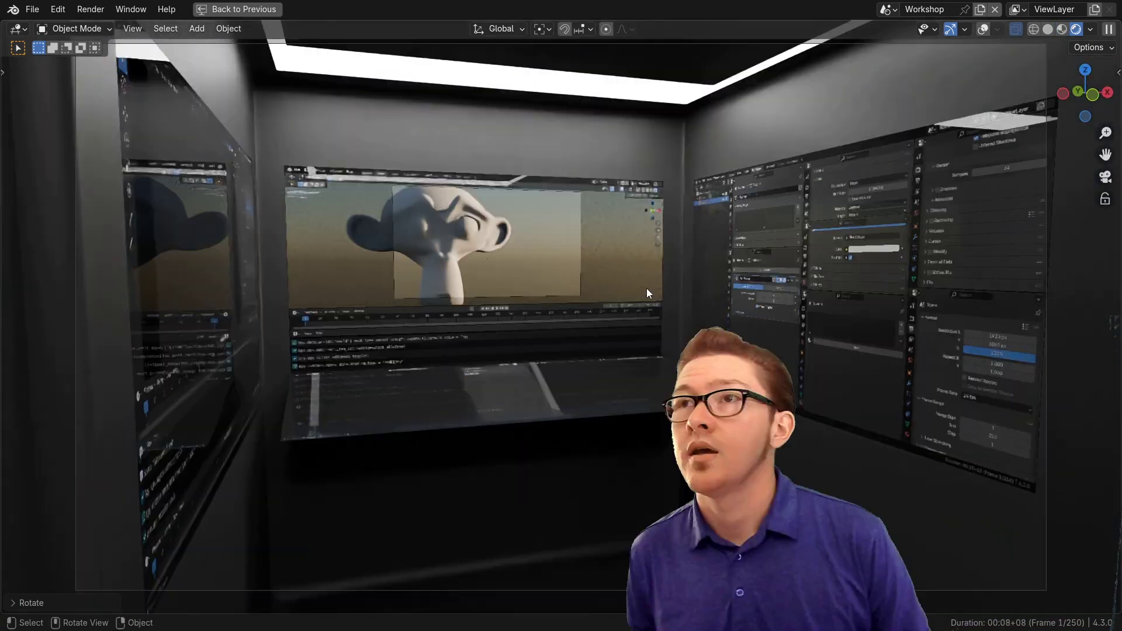
# Step: Walk through the workshop room in the maximized 3D view to inspect its wall and desk screens
pyautogui.moveTo(775, 458); pyautogui.dragTo(738, 468, button='middle')
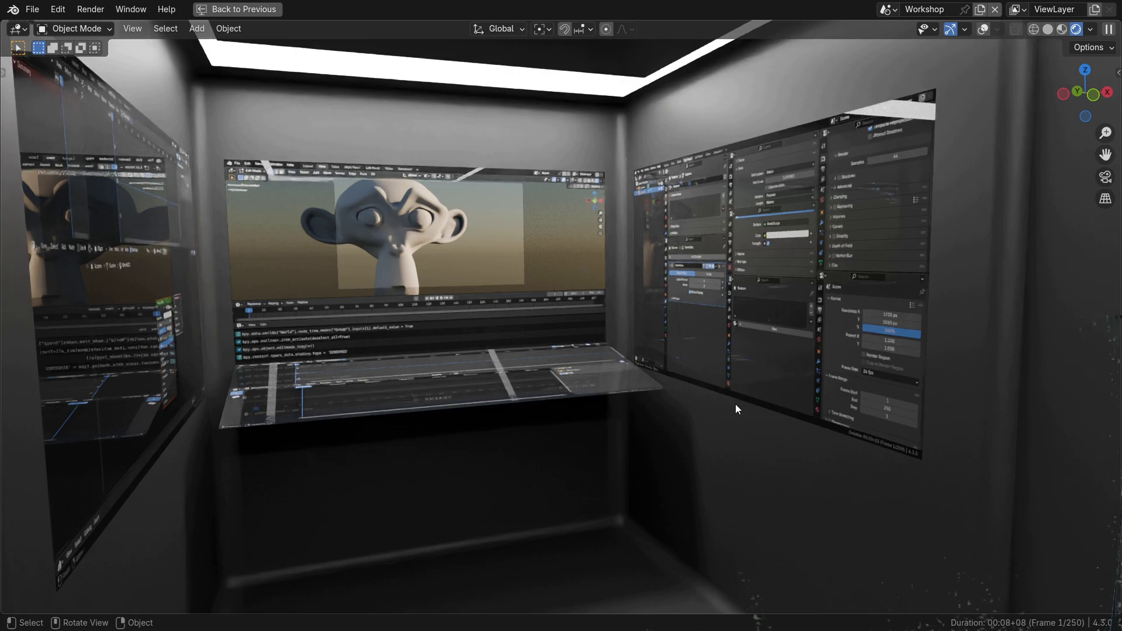
pyautogui.hotkey('shift', '`')
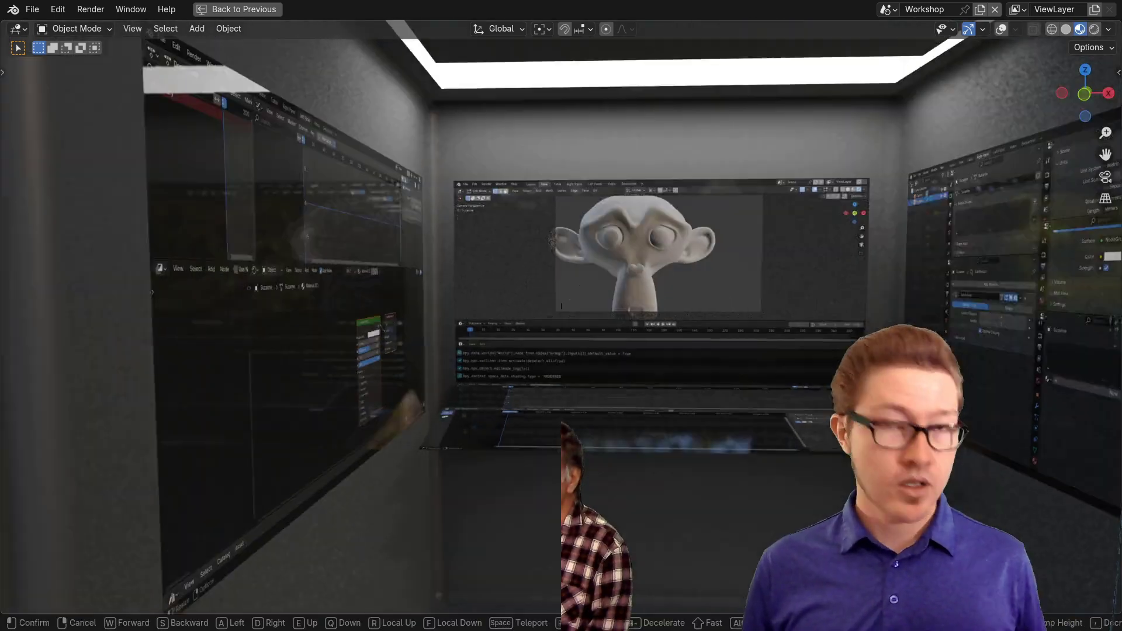
pyautogui.press('w')
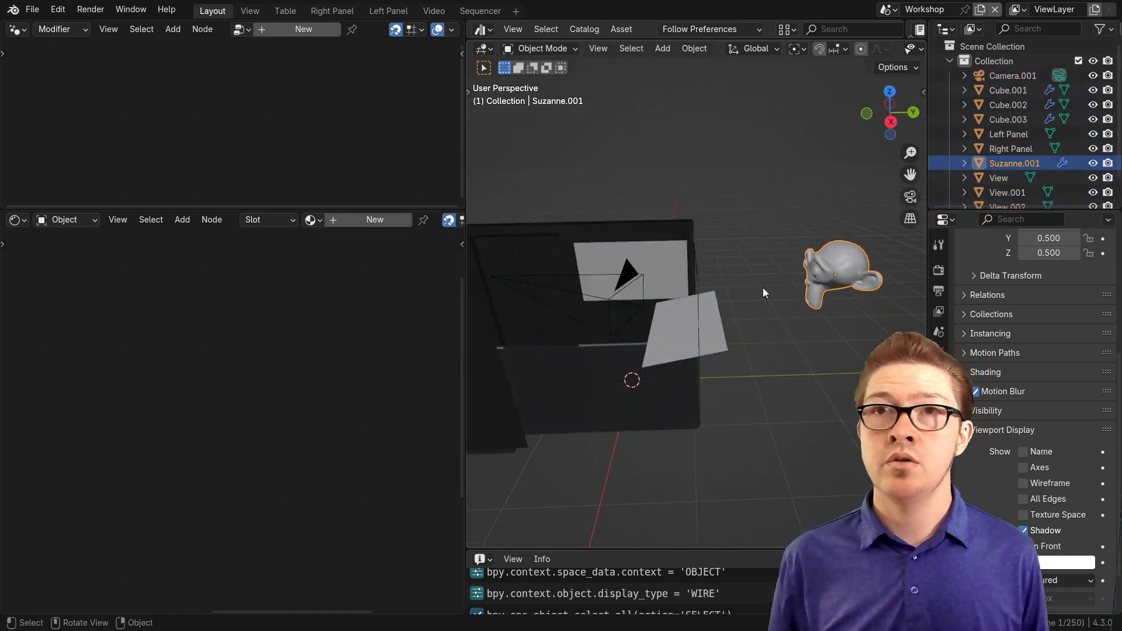
# Step: Move the Suzanne.001 monkey head by -1 along the global Y axis
pyautogui.press('g')
pyautogui.press('y')
pyautogui.press('-')
pyautogui.press('1')
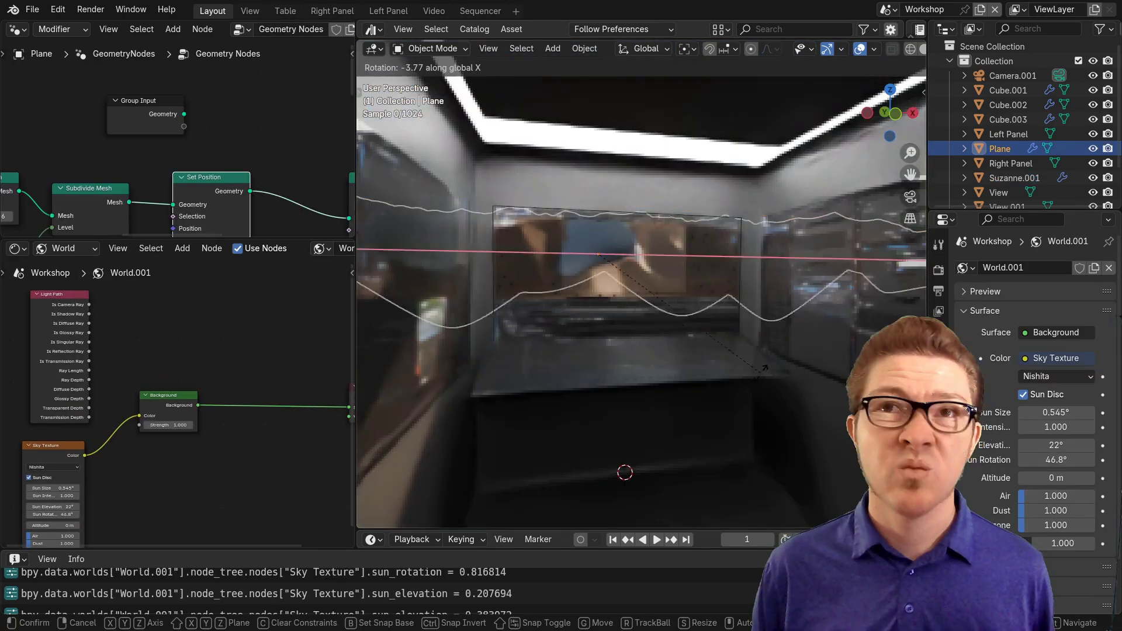
# Step: Rotate the desert terrain plane about the global Z axis
pyautogui.press('z')
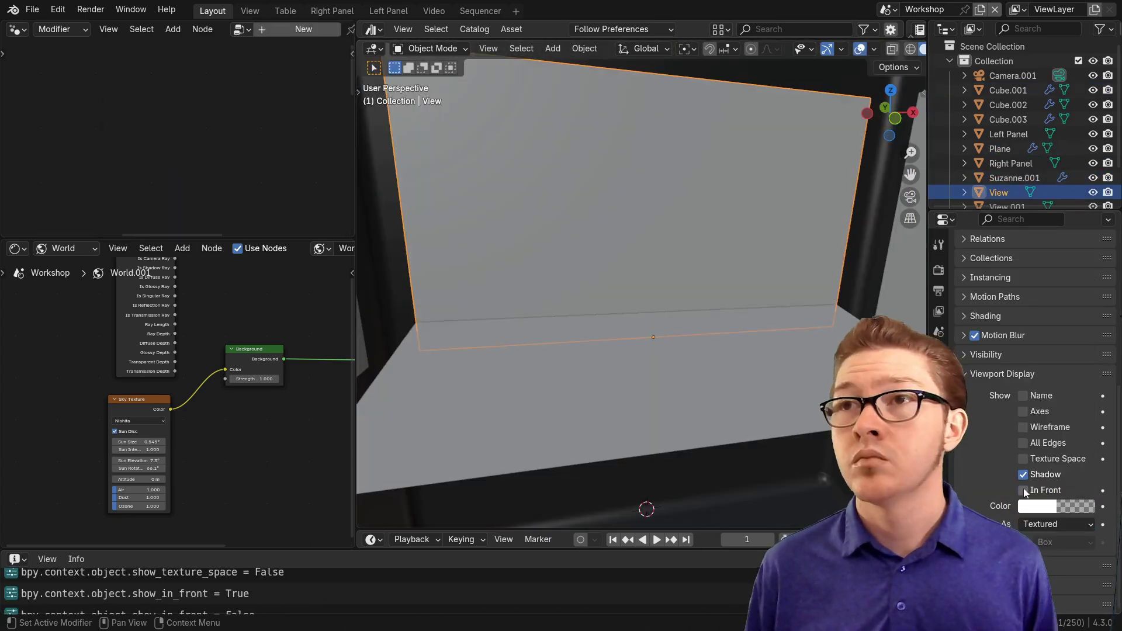
# Step: Open the View panel's viewport display colour, and set the Sky Texture's sun rotation to 71.8°
pyautogui.click(1037, 506)
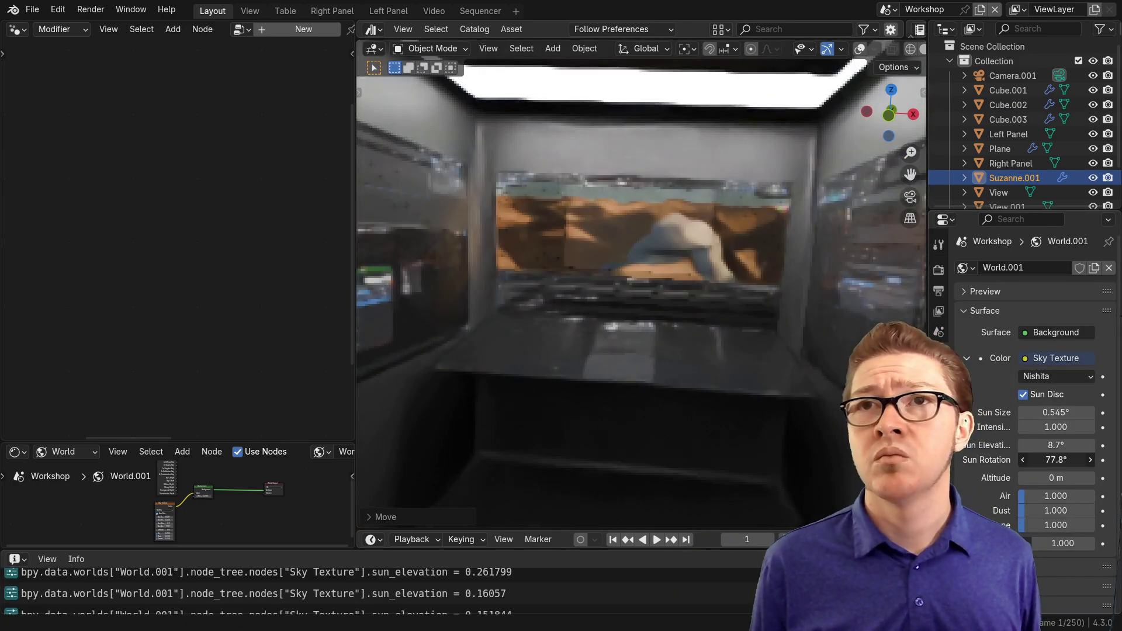
pyautogui.moveTo(1055, 460); pyautogui.dragTo(1074, 460)
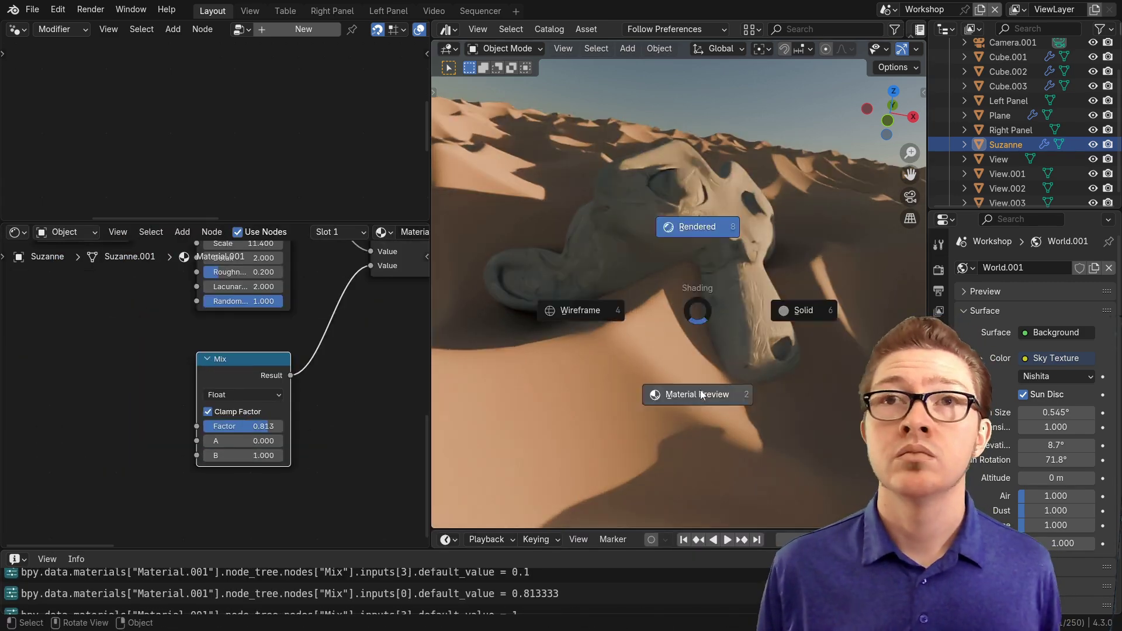
# Step: Switch the viewport to Material Preview shading and adjust the Mix node's factor in Suzanne's material
pyautogui.click(701, 395)
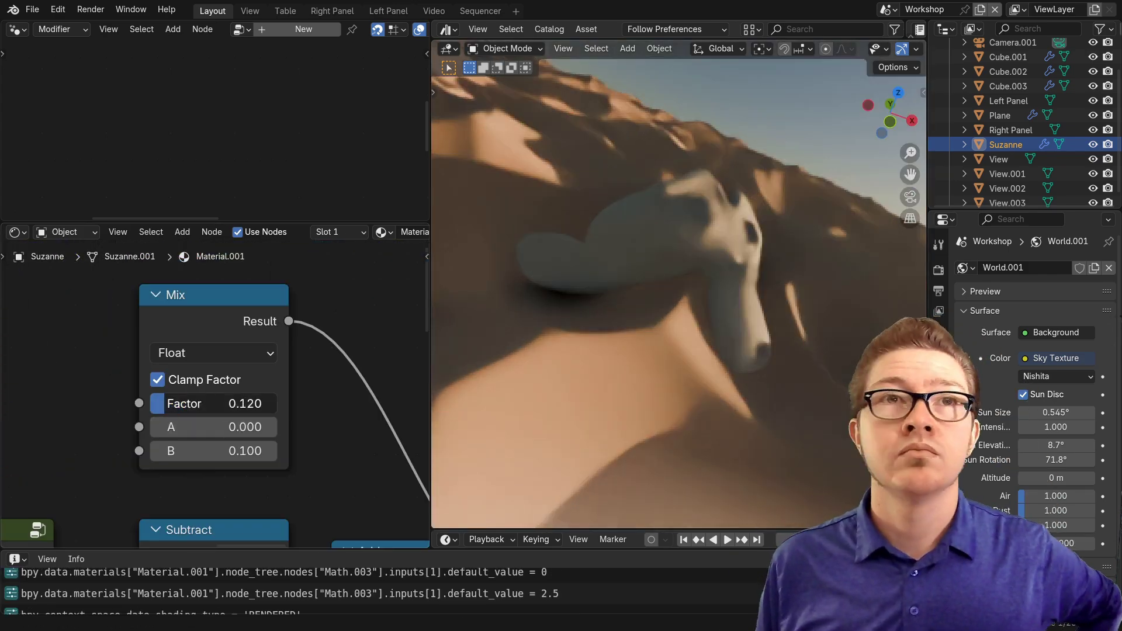
pyautogui.moveTo(220, 391); pyautogui.dragTo(285, 442)
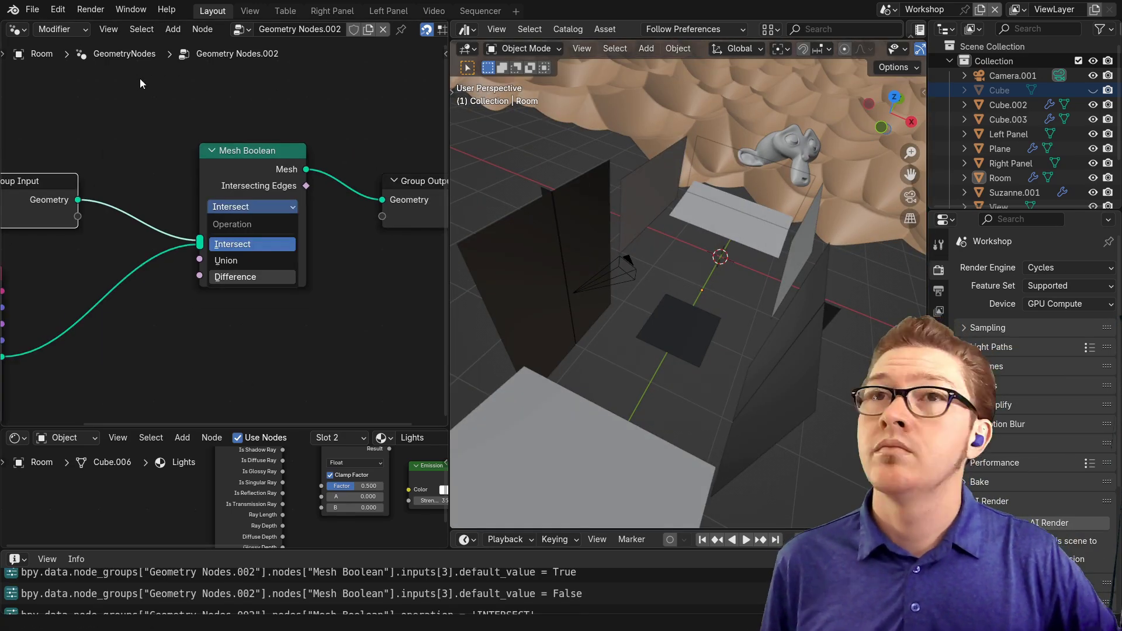
# Step: Set the operation of the Room's Mesh Boolean node to Difference
pyautogui.press('d')
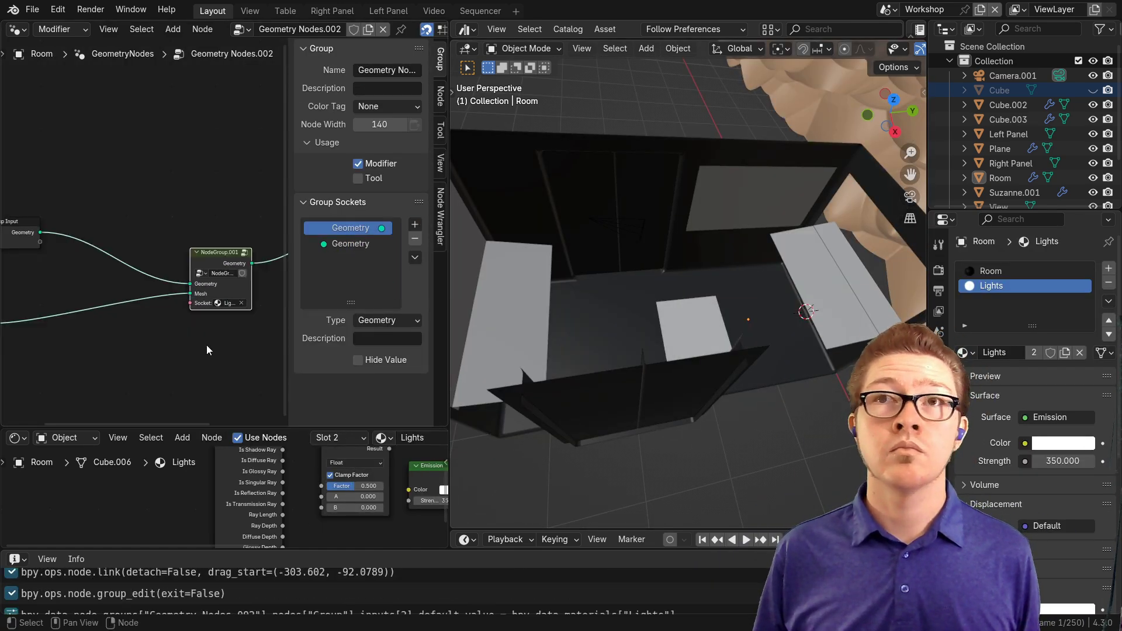
# Step: Link a new Group Input socket to the Mesh input of the Room's boolean node group, and save the file
pyautogui.moveTo(128, 241); pyautogui.dragTo(265, 294)
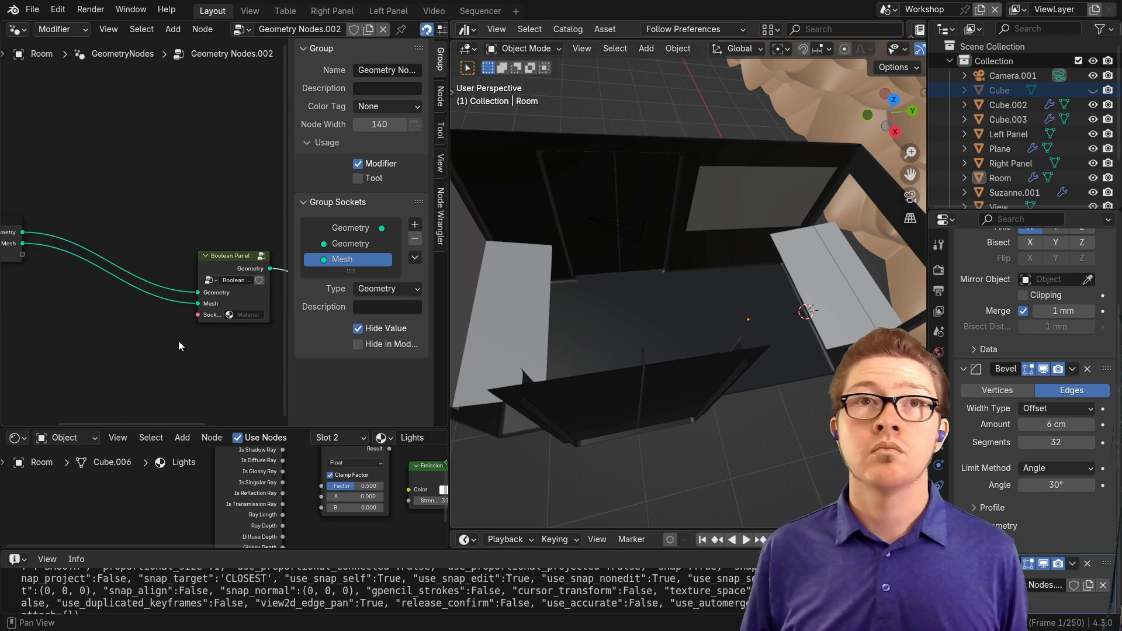
pyautogui.hotkey('ctrl', 's')
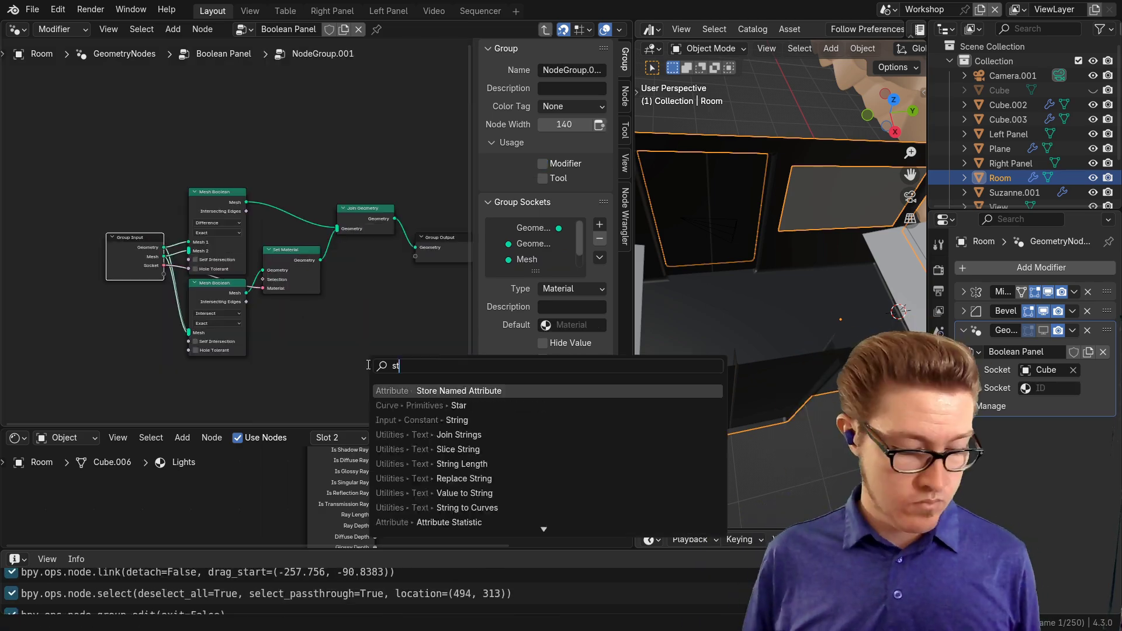
# Step: Add a Switch node inside the Boolean Panel's nested group, rename the material group socket to Material, and leave the group
pyautogui.write('witch')
pyautogui.press('Return')
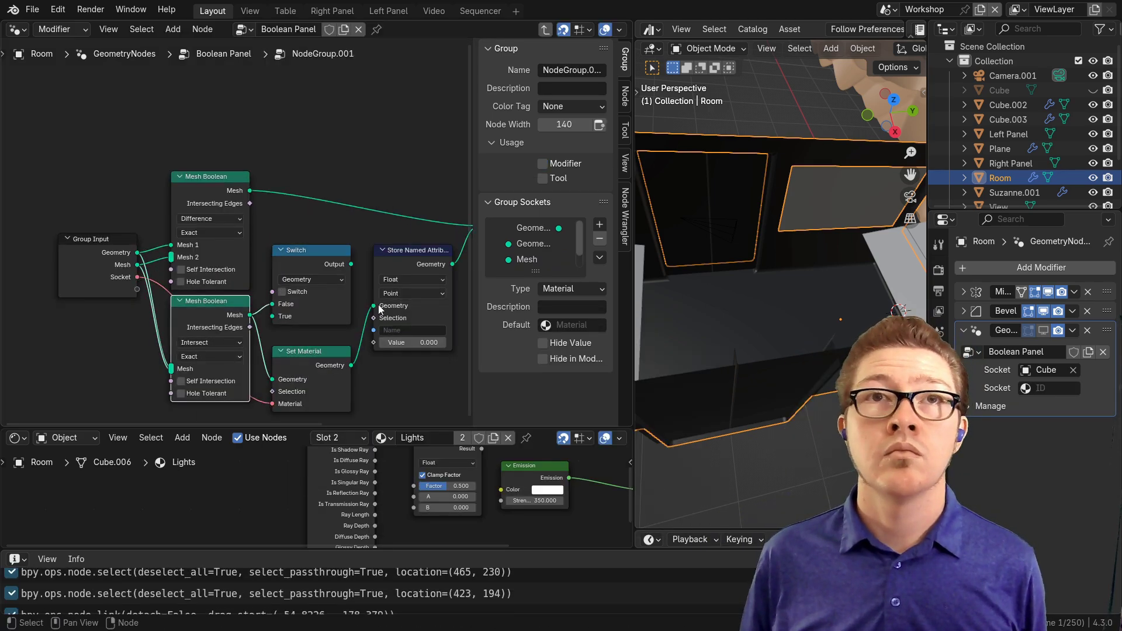
pyautogui.doubleClick(546, 258)
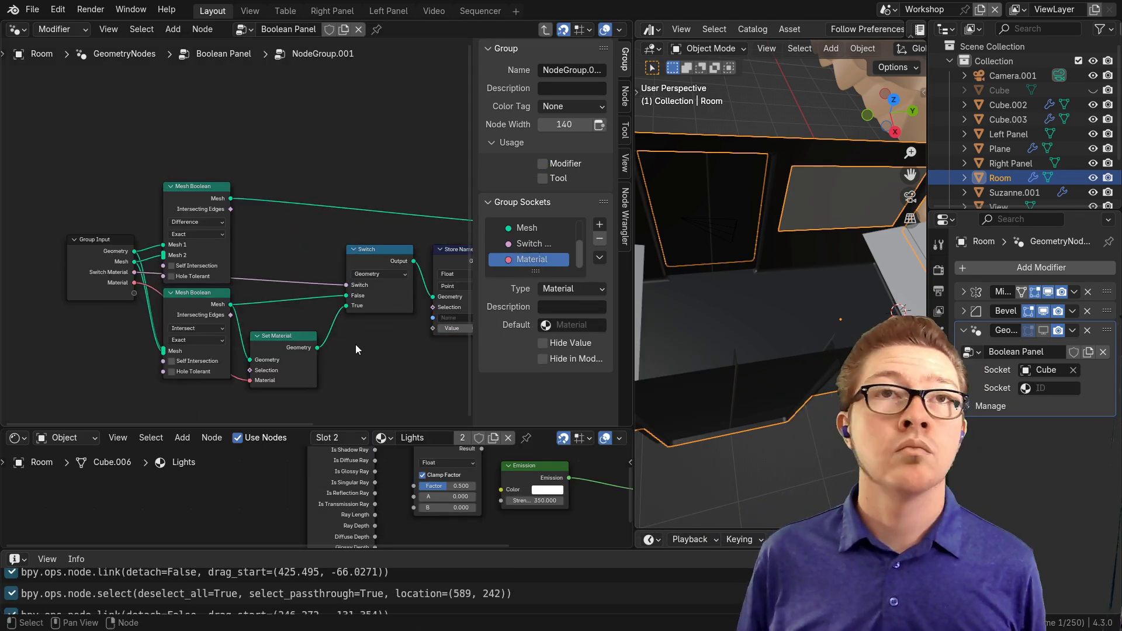
pyautogui.press('Tab')
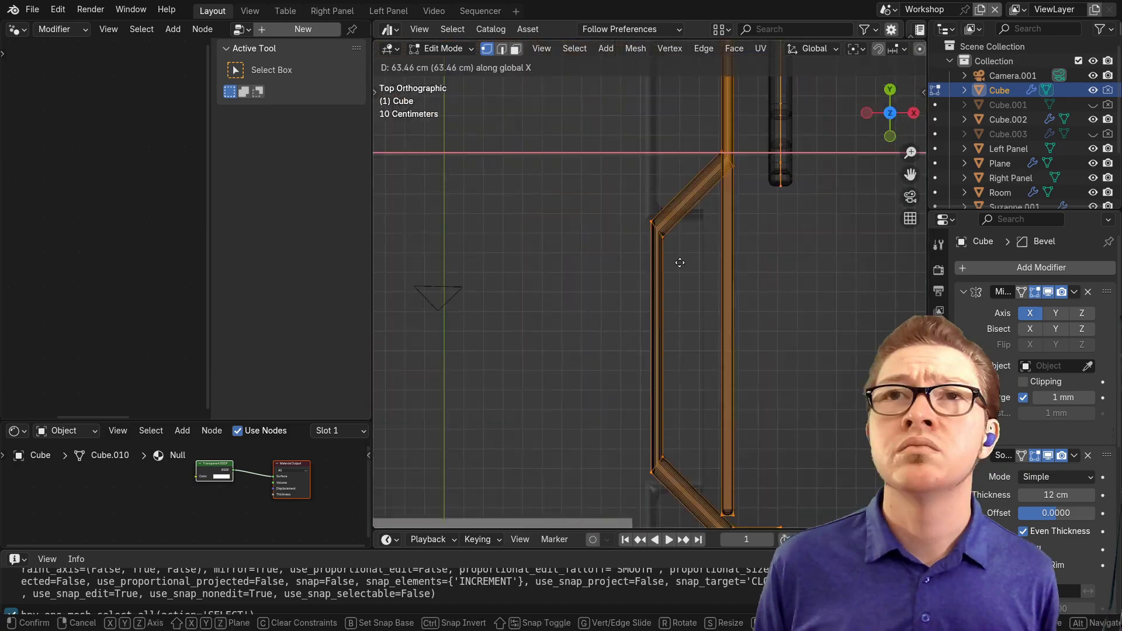
pyautogui.moveTo(603, 257); pyautogui.dragTo(830, 421, button='middle')
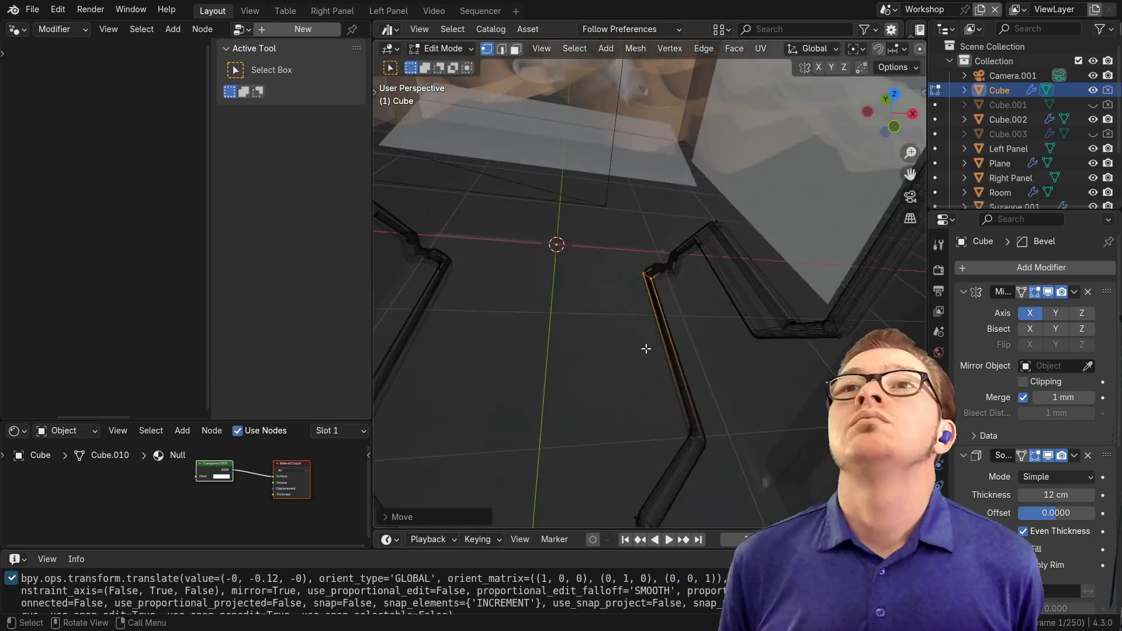
# Step: Switch the viewport to Rendered shading and fly through the room to examine its panels and lighting
pyautogui.moveTo(646, 346); pyautogui.dragTo(613, 275, button='middle')
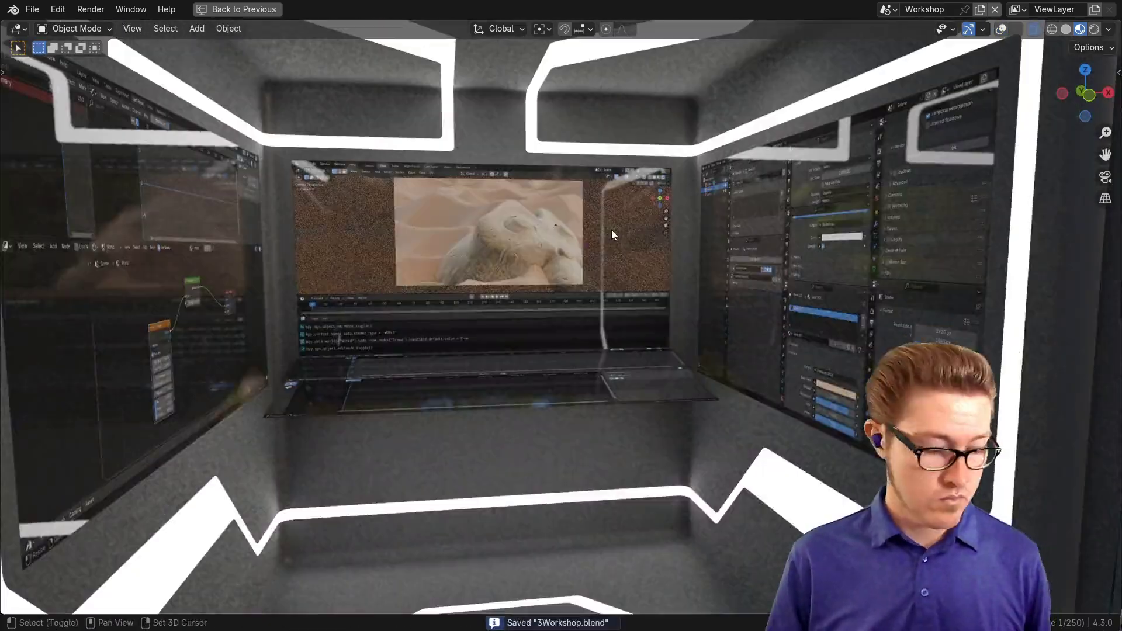
pyautogui.press('z')
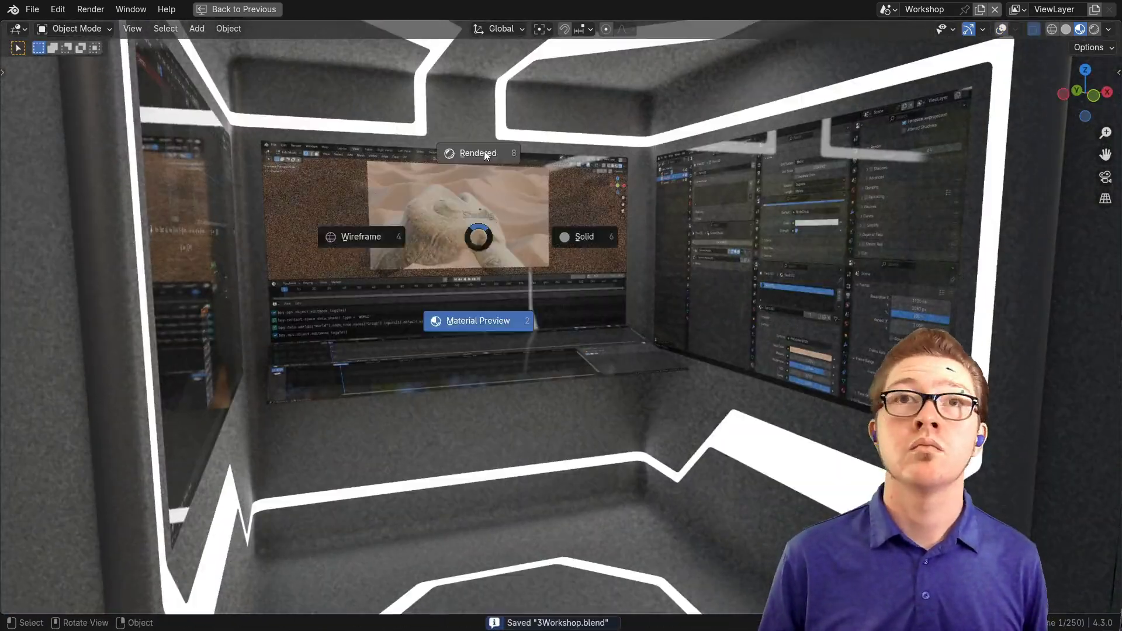
pyautogui.click(485, 155)
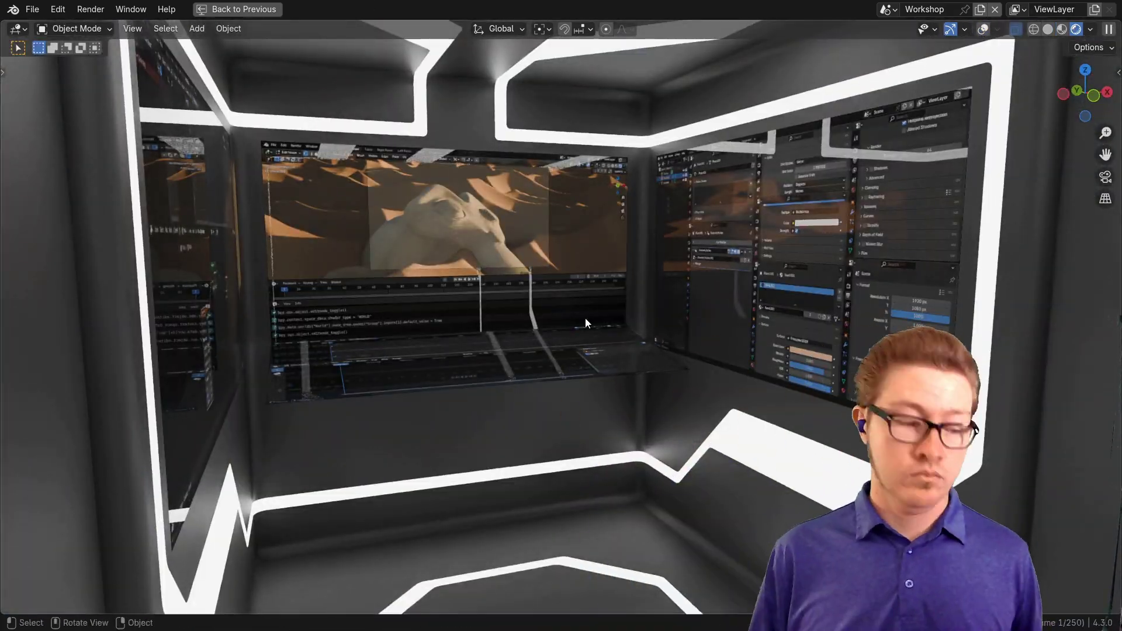
pyautogui.hotkey('shift', '`')
pyautogui.click(585, 322)
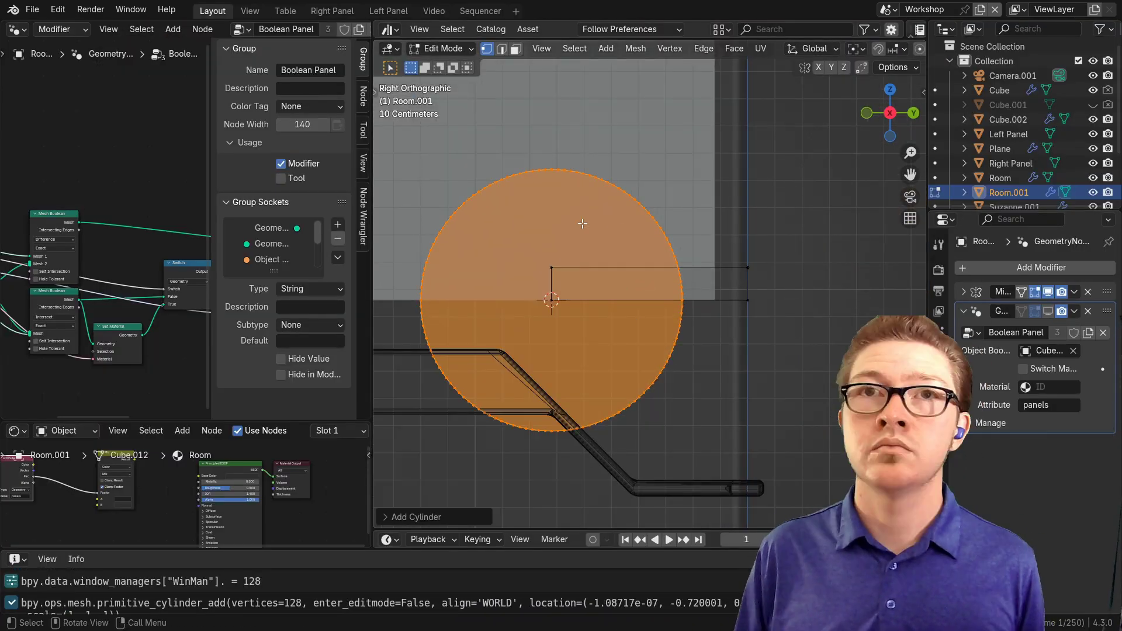
# Step: Move the newly added 128-vertex cylinder in the Room.001 mesh along the Z axis
pyautogui.press('g')
pyautogui.press('z')
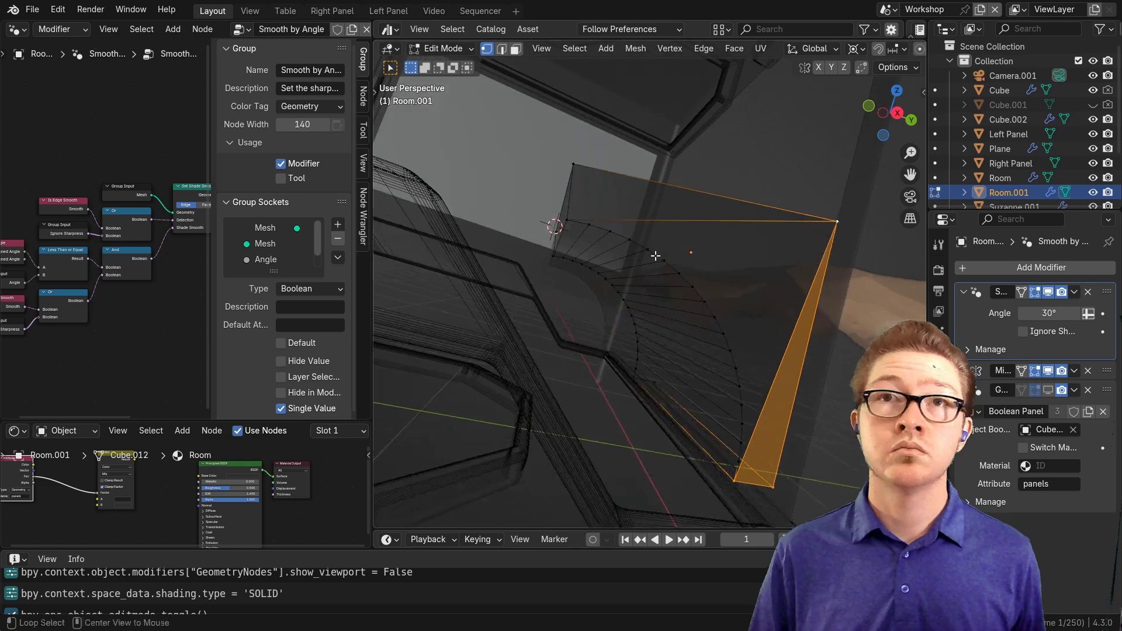
pyautogui.moveTo(655, 255); pyautogui.dragTo(573, 247, button='middle')
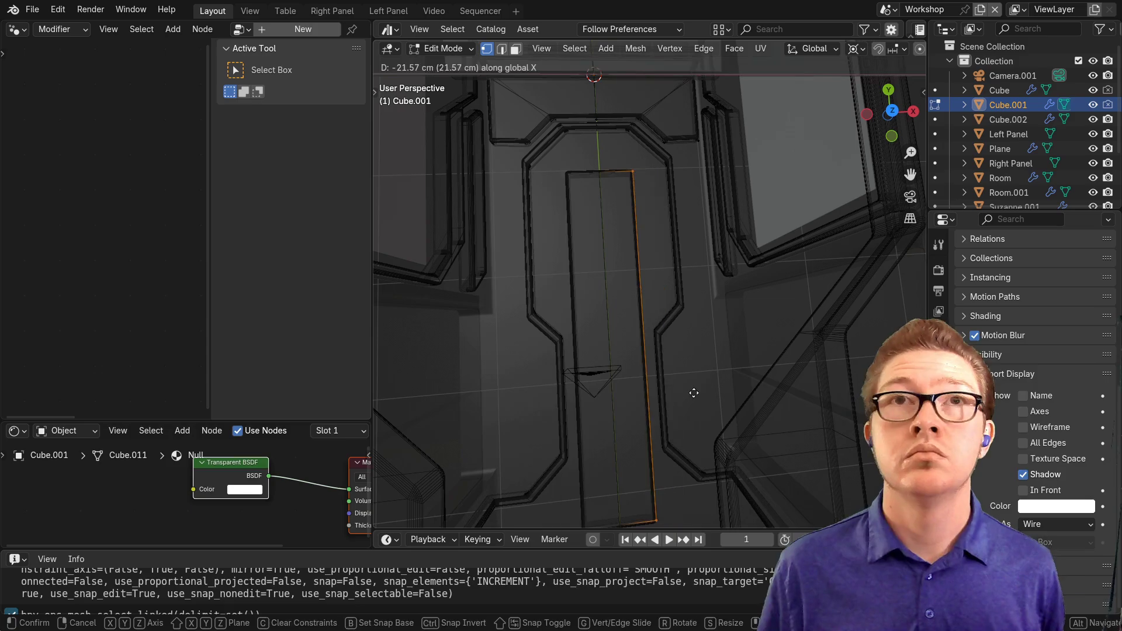
# Step: Adjust the central floor cutout in Cube.001 by moving its edges along X and Y, selecting linked geometry as needed
pyautogui.moveTo(685, 375); pyautogui.dragTo(653, 344, button='middle')
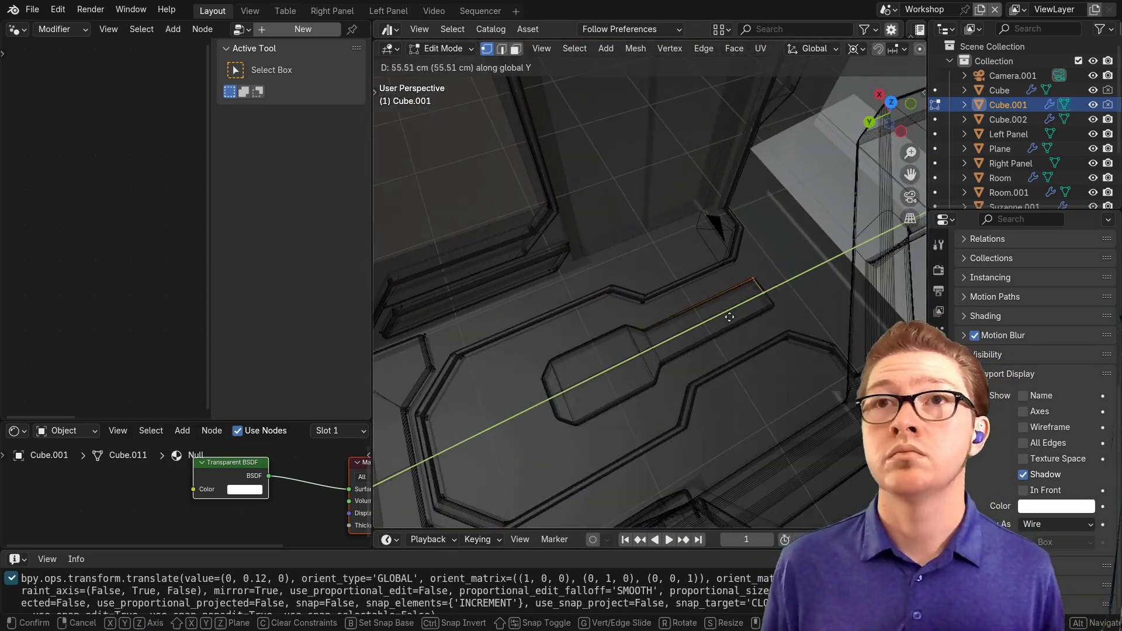
pyautogui.moveTo(785, 397); pyautogui.dragTo(663, 193, button='middle')
pyautogui.hotkey('ctrl', 'l')
pyautogui.moveTo(635, 328); pyautogui.dragTo(672, 377, button='middle')
pyautogui.press('KP_7')
pyautogui.press('x')
pyautogui.click(672, 378)
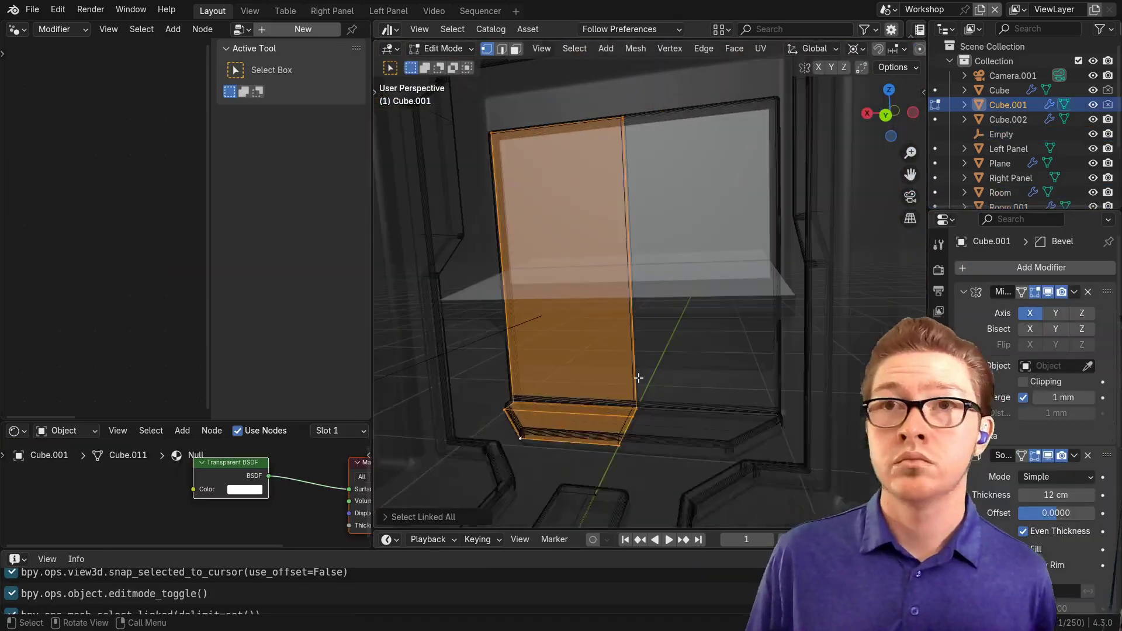
# Step: Maximize the viewport and move the angled floor section beside the doorway in Cube.001 along the Y axis
pyautogui.hotkey('ctrl', 'space')
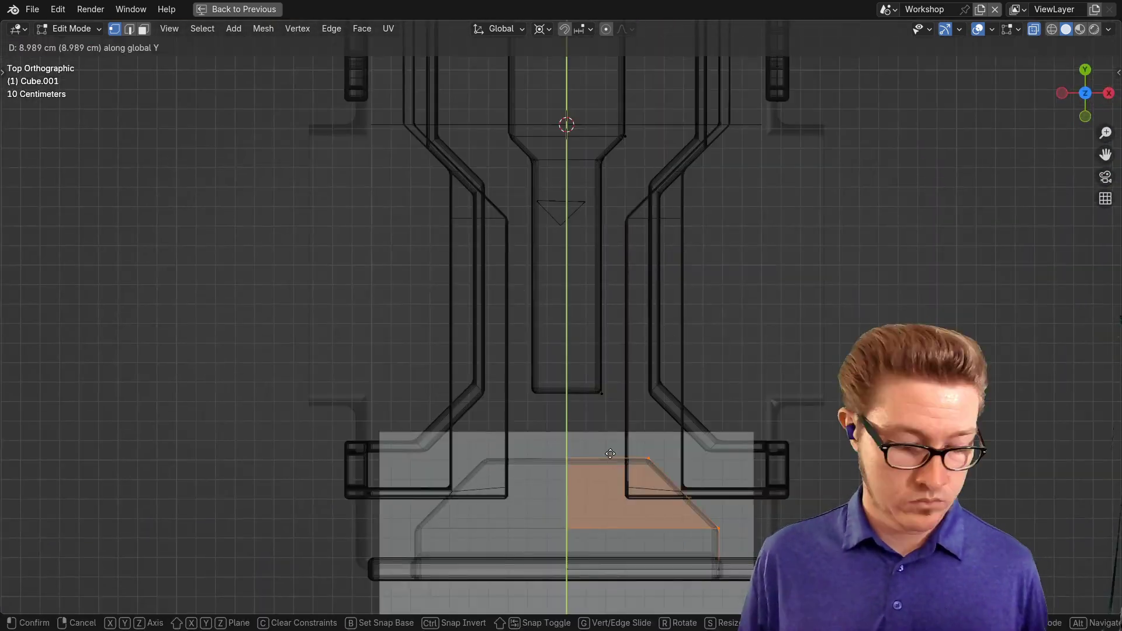
pyautogui.moveTo(578, 421); pyautogui.dragTo(601, 446, button='middle')
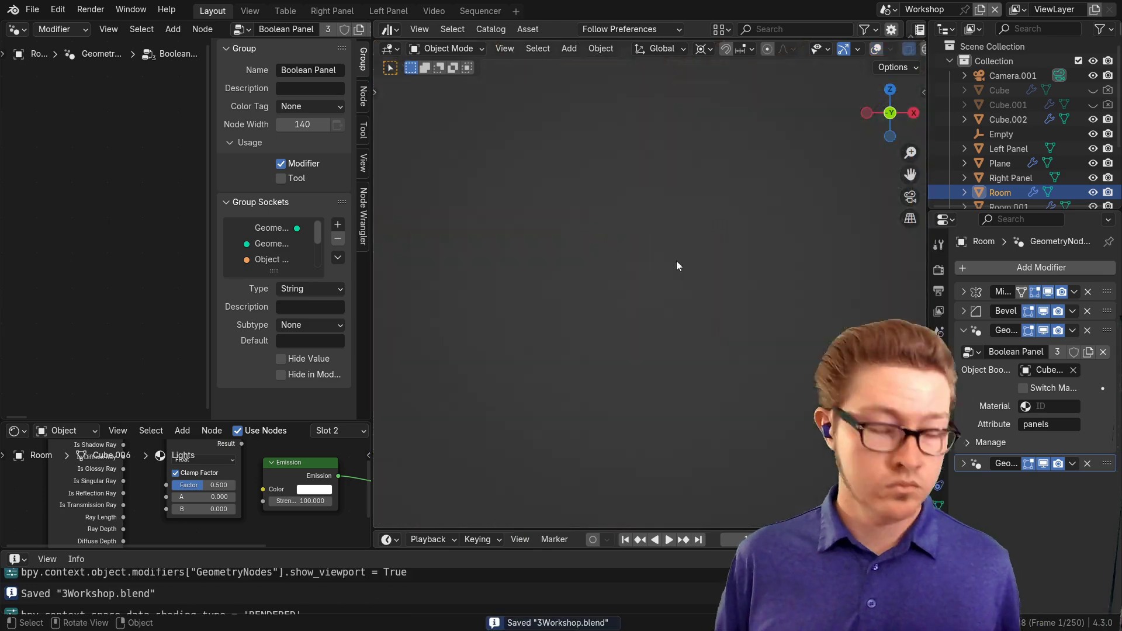
# Step: Open the material choices for the Boolean Panel modifier on the Room object
pyautogui.click(1046, 406)
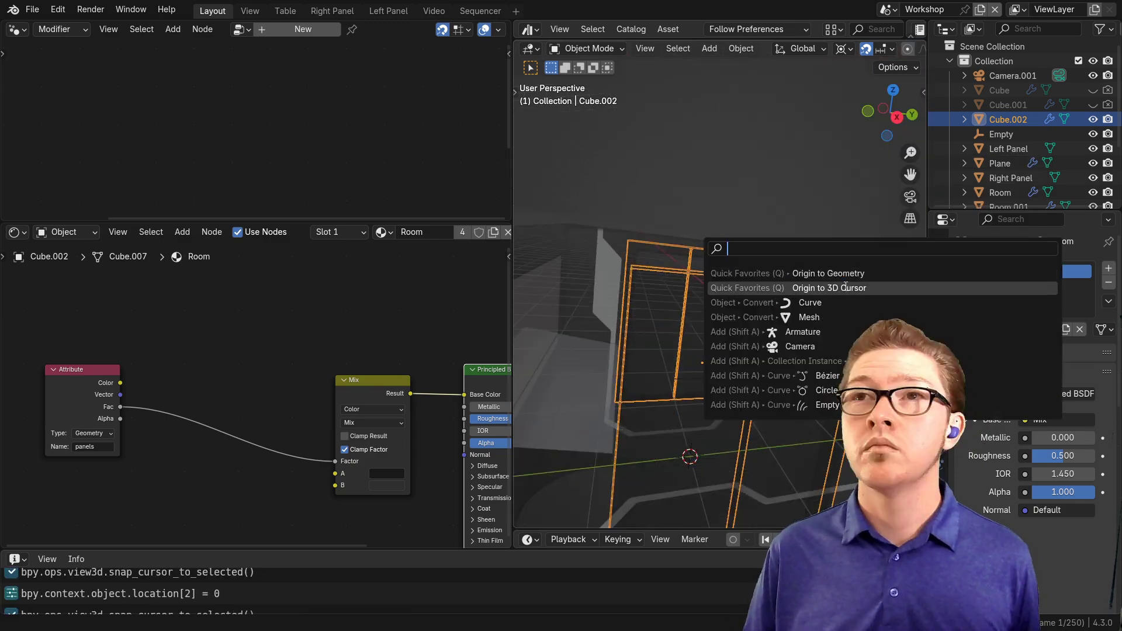
# Step: Set the origin of Cube.002 to the 3D cursor
pyautogui.click(752, 282)
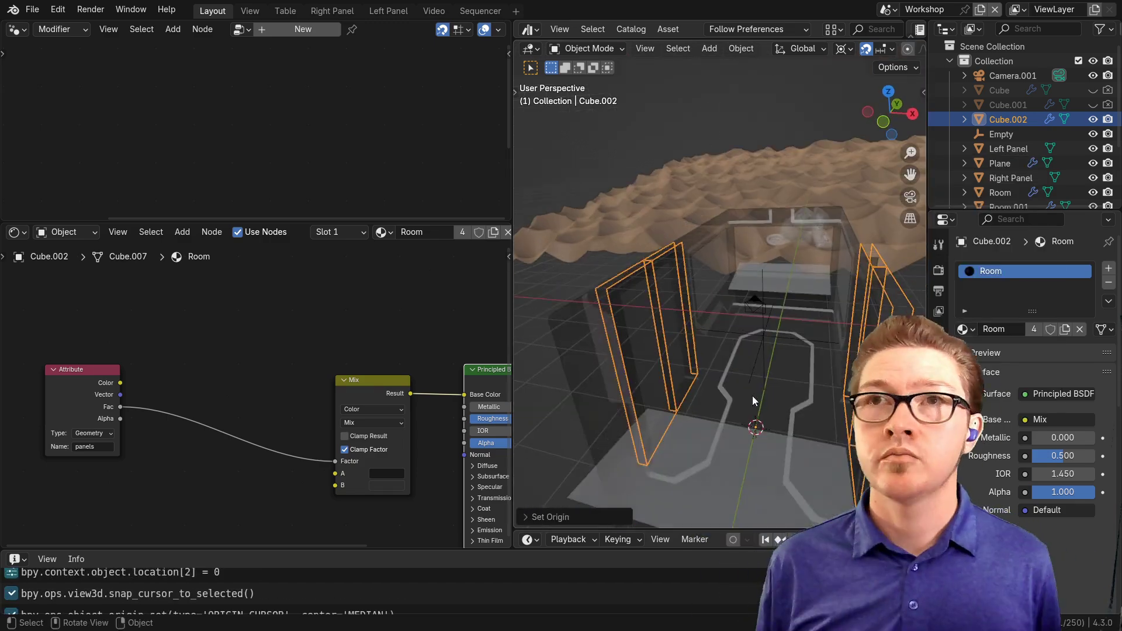